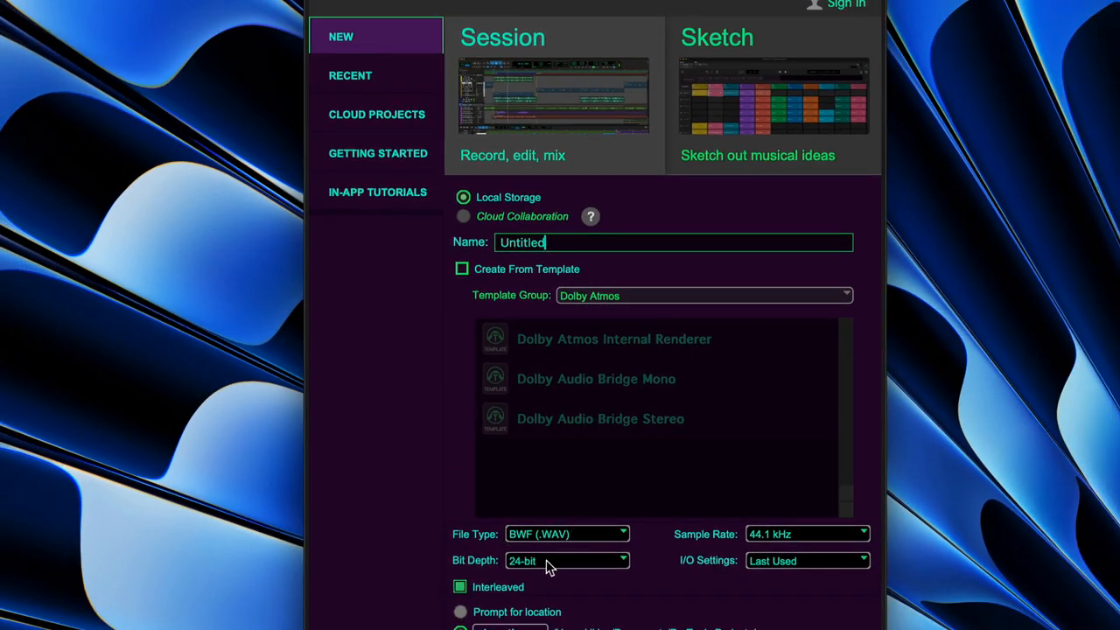
Set the new session's sample rate to 48 kHz and its I/O settings to Stereo Mix
click(777, 535)
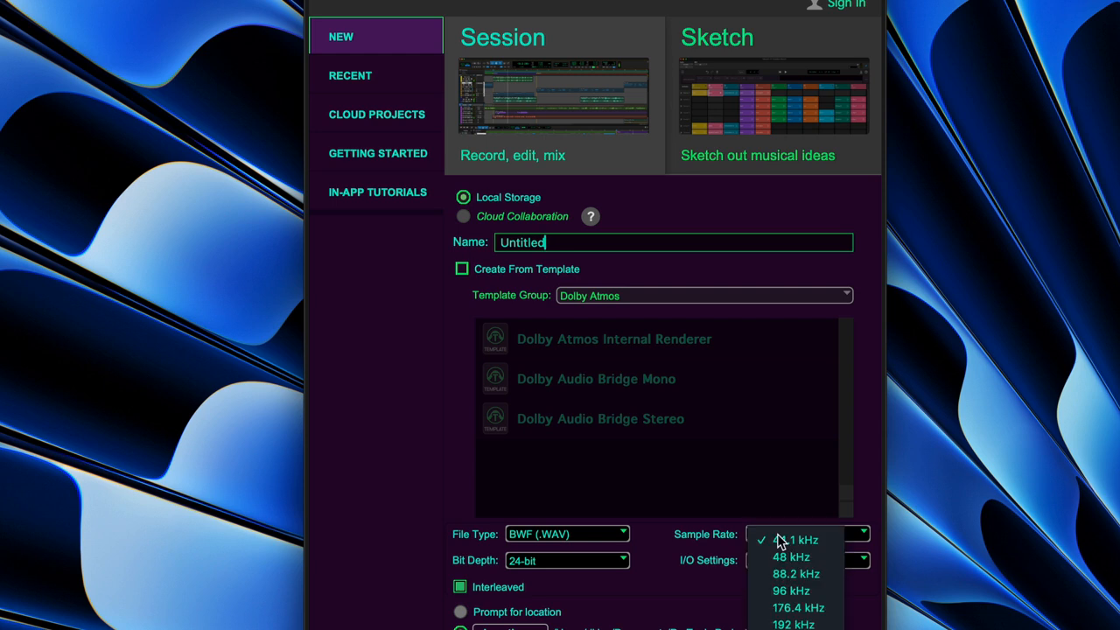
click(784, 556)
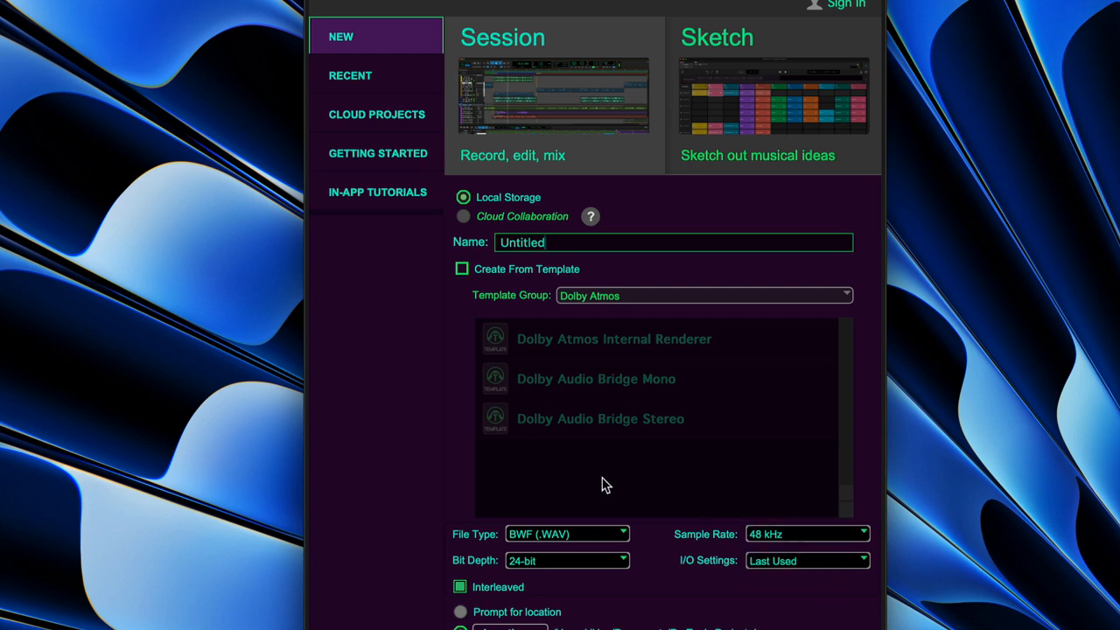
click(790, 564)
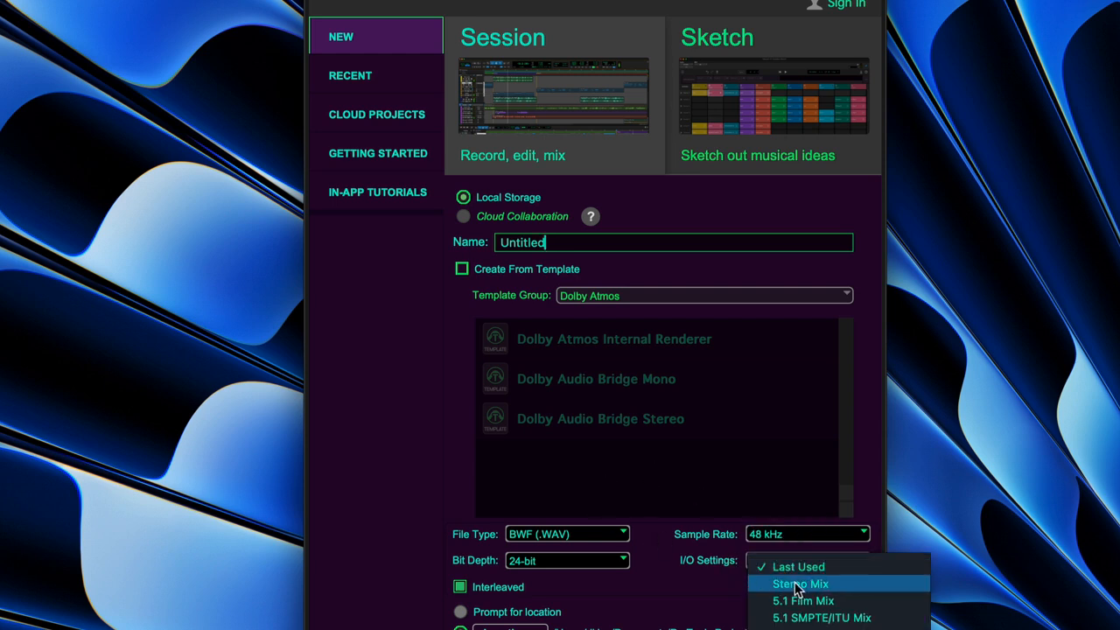
click(795, 582)
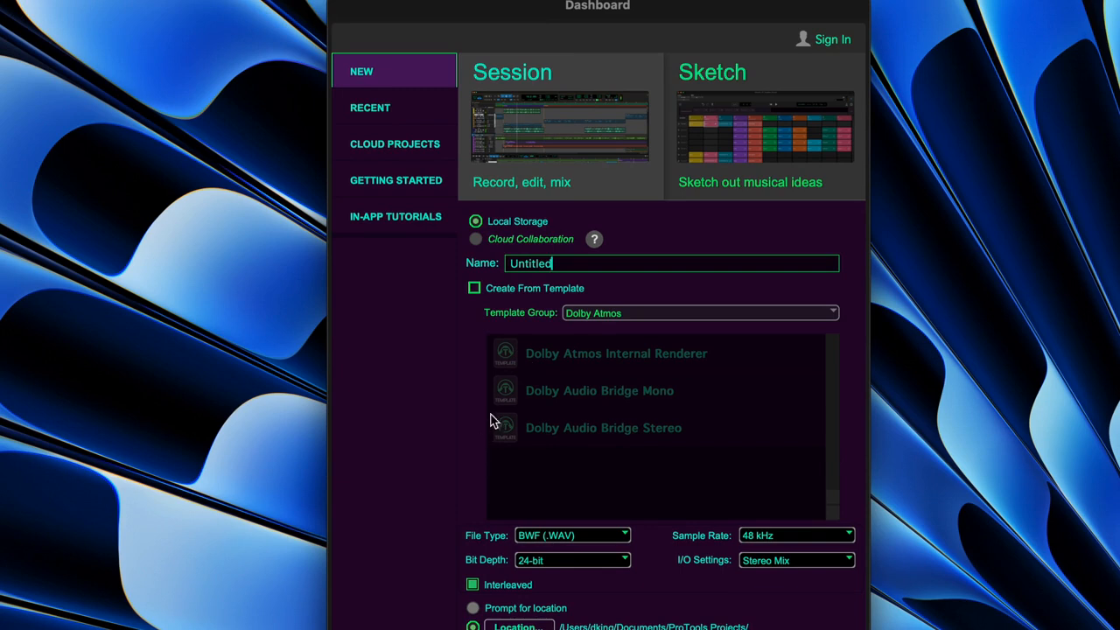
Name the session "PT 110 2023 Exercise 1 (IO Setup)" followed by the person's name and the date 6-9-25
key(BackSpace)
key(BackSpace)
key(BackSpace)
key(BackSpace)
key(BackSpace)
key(BackSpace)
key(BackSpace)
key(BackSpace)
text(PT 110 2023 Exercise 1 (IO Setup) - Mr. King - 6-9-25)
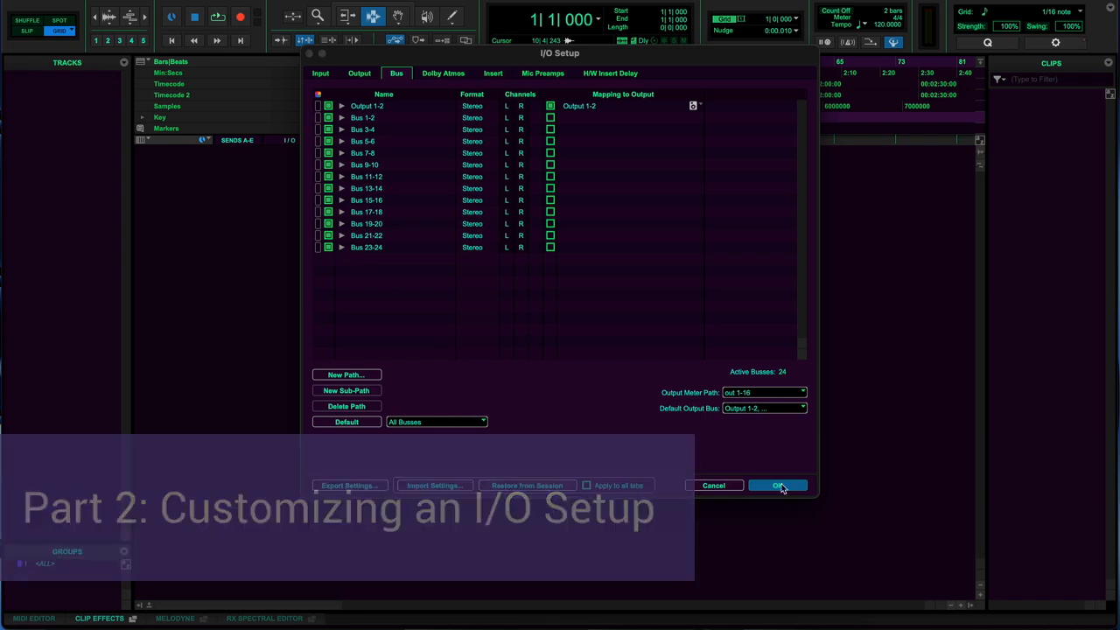
Open the I/O Setup and reset the output paths to their defaults
click(714, 483)
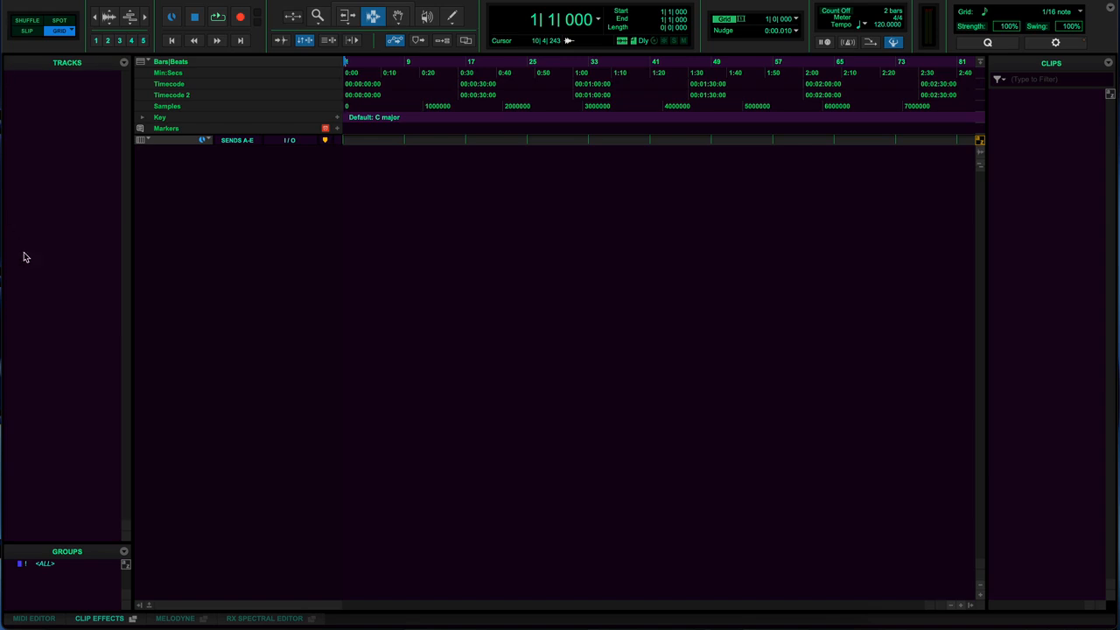
click(387, 0)
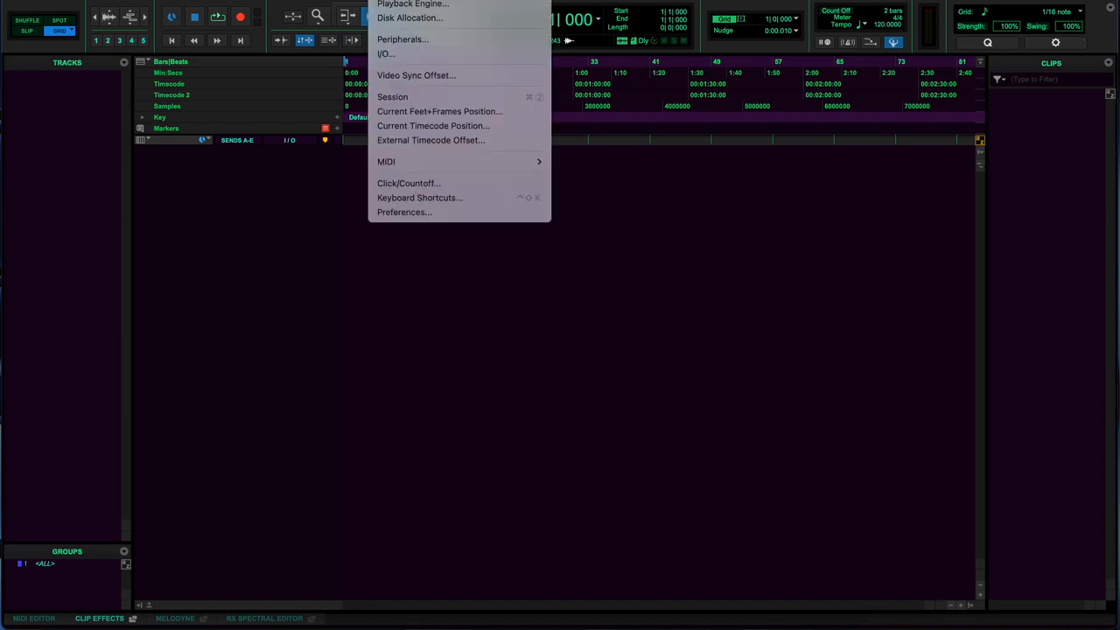
click(386, 54)
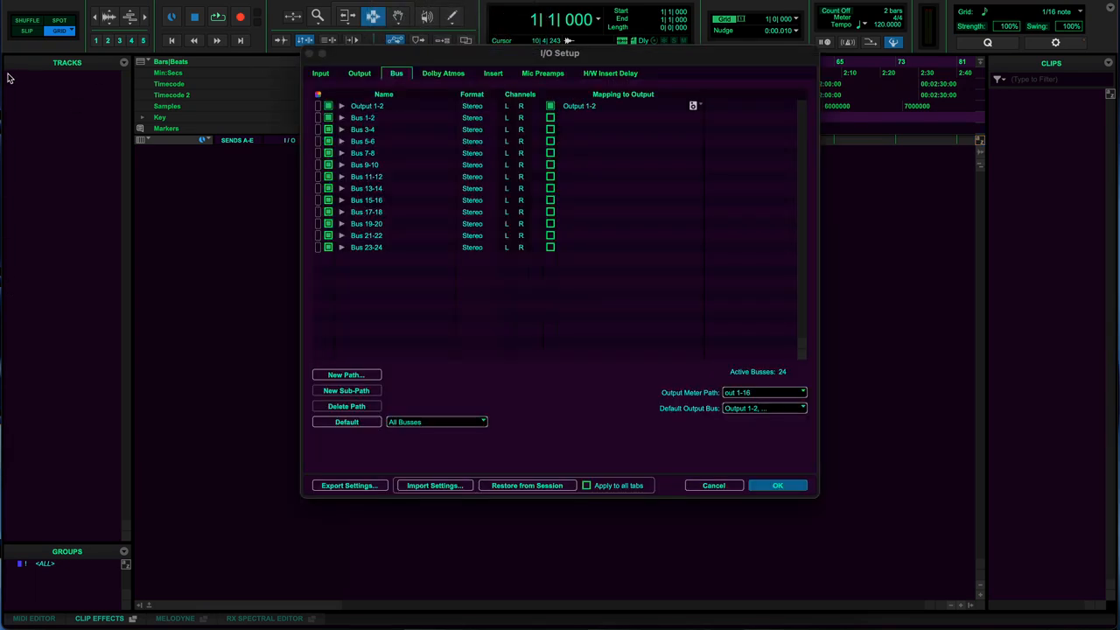
click(322, 76)
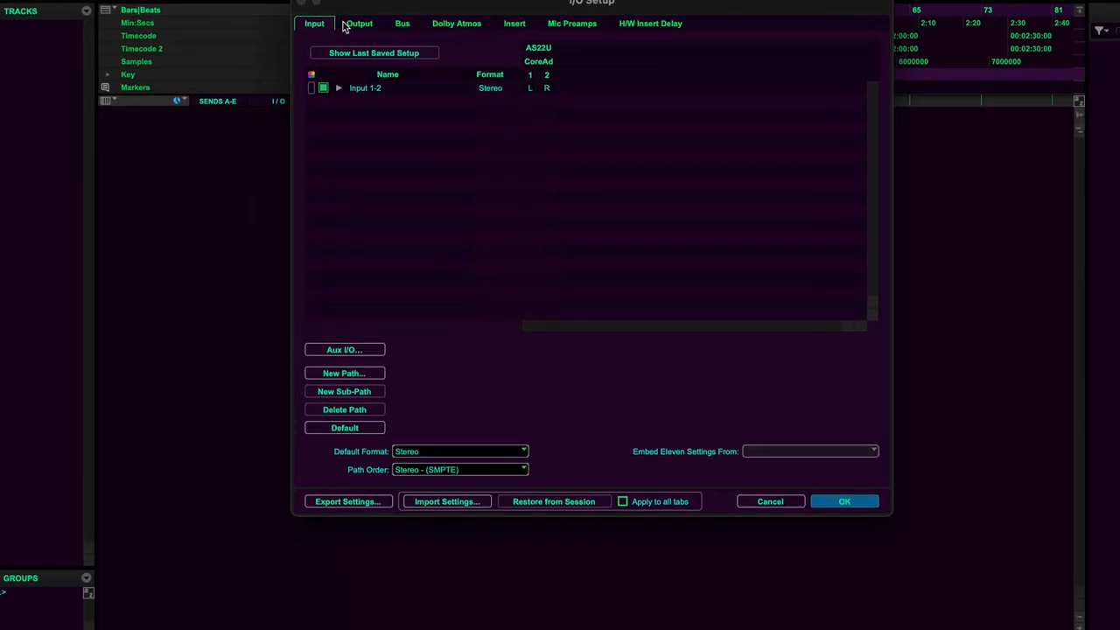
click(359, 25)
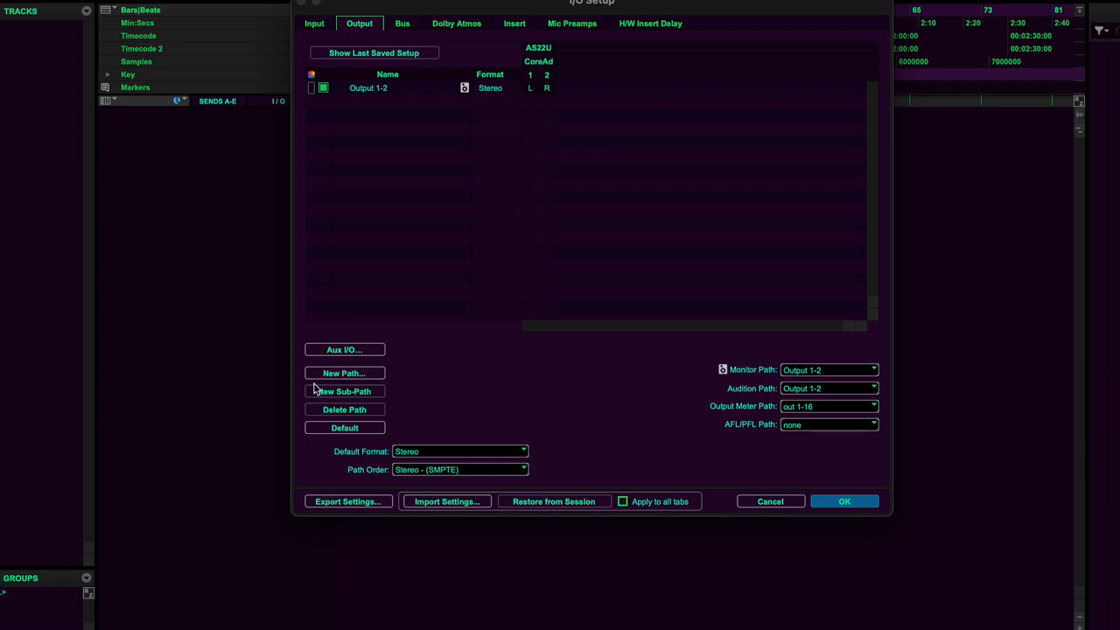
click(337, 427)
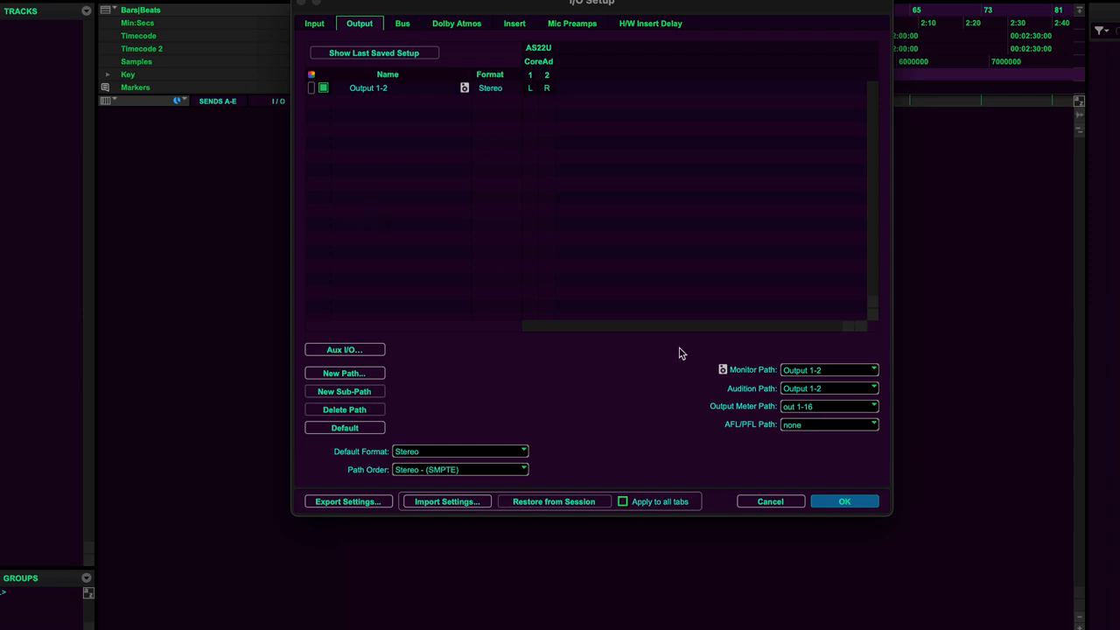
Choose Output 1-2 (Stereo) for the monitor path and Output 1-2 for the audition path
click(804, 369)
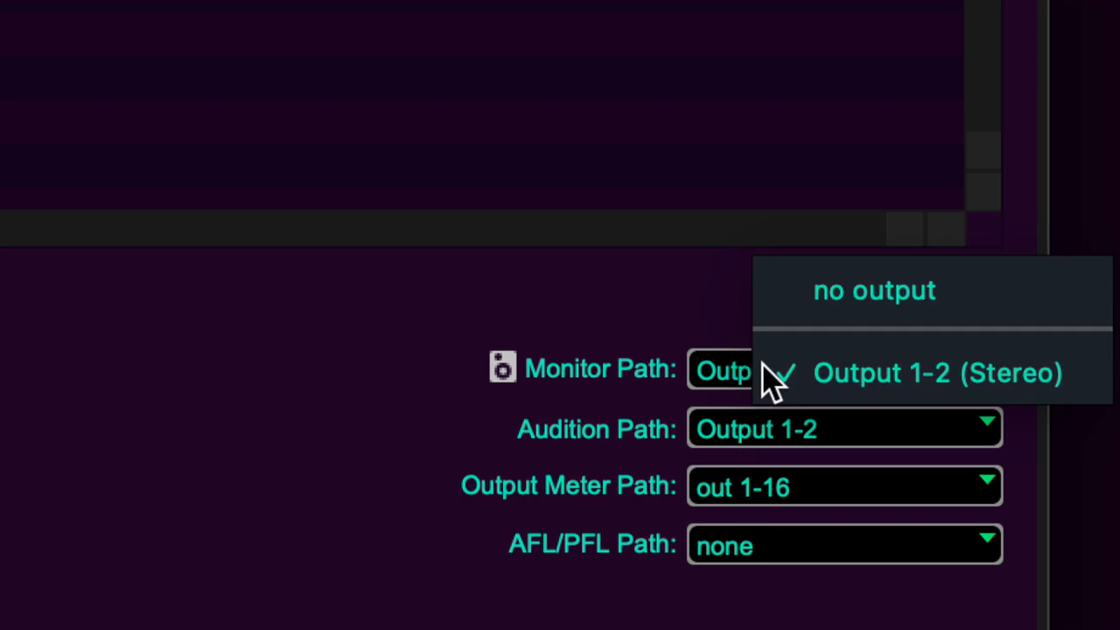
click(887, 378)
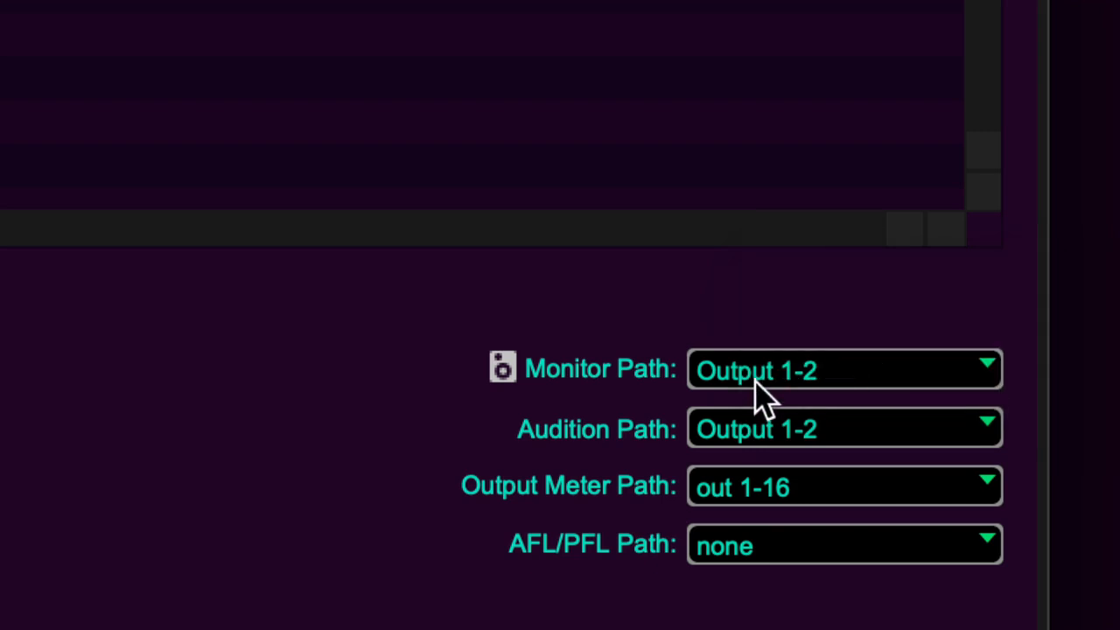
click(758, 428)
click(839, 436)
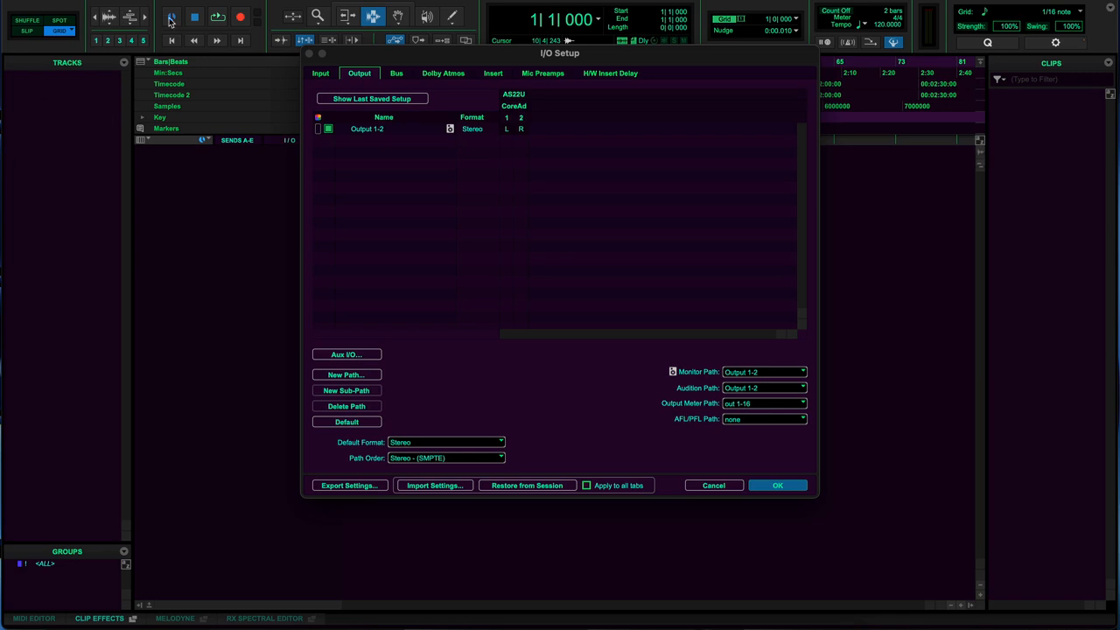
Delete all existing bus paths, from Bus 1-2 through Output 1-2
click(396, 73)
click(364, 106)
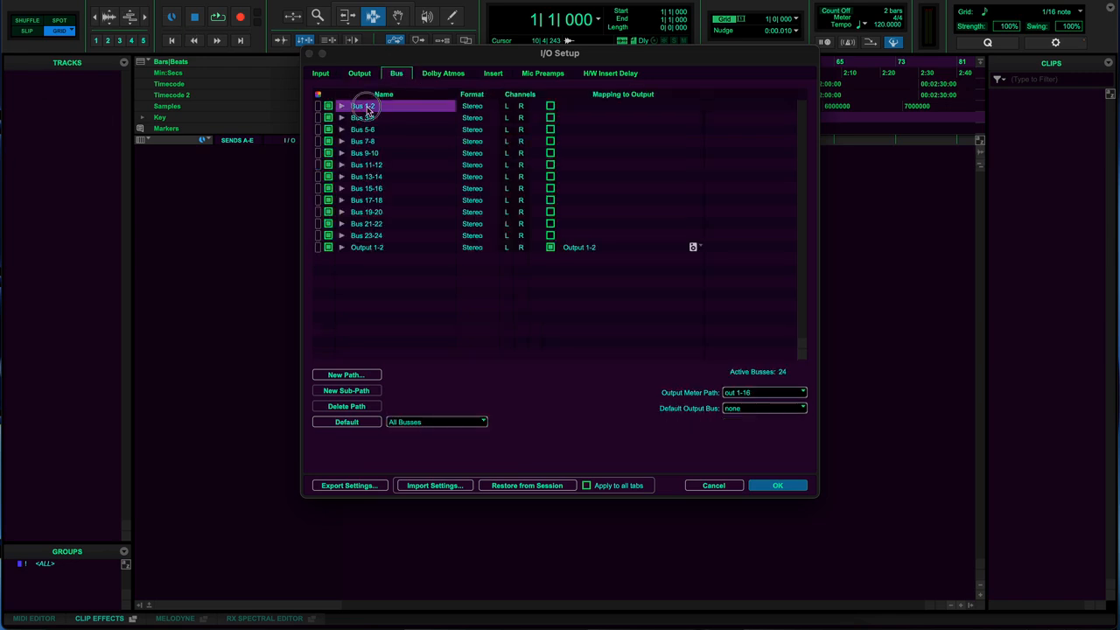
shift+click(368, 247)
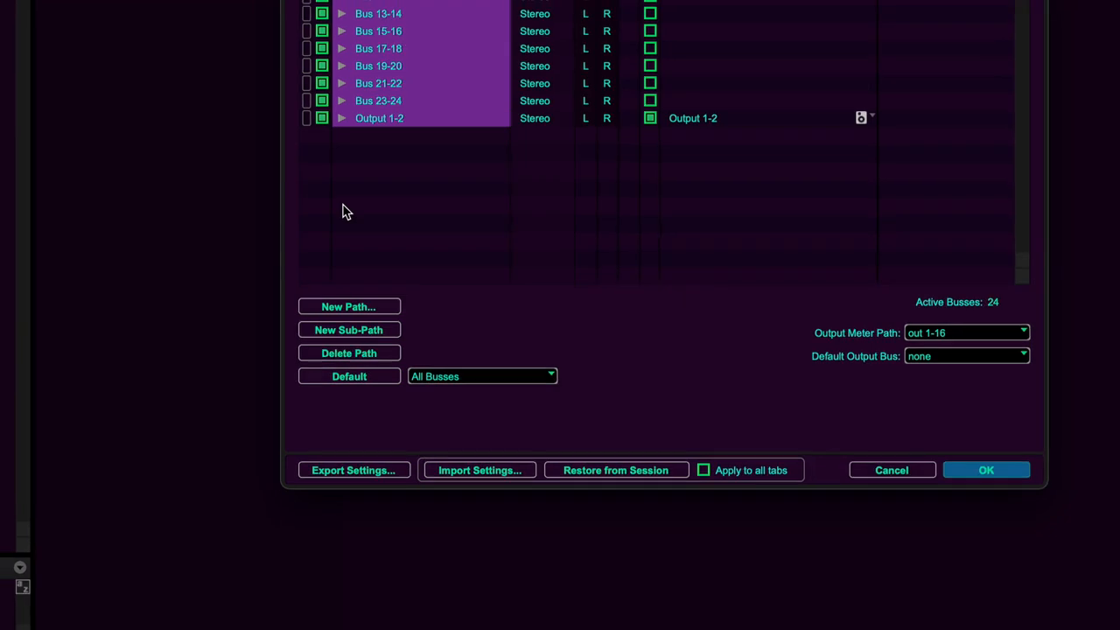
click(343, 352)
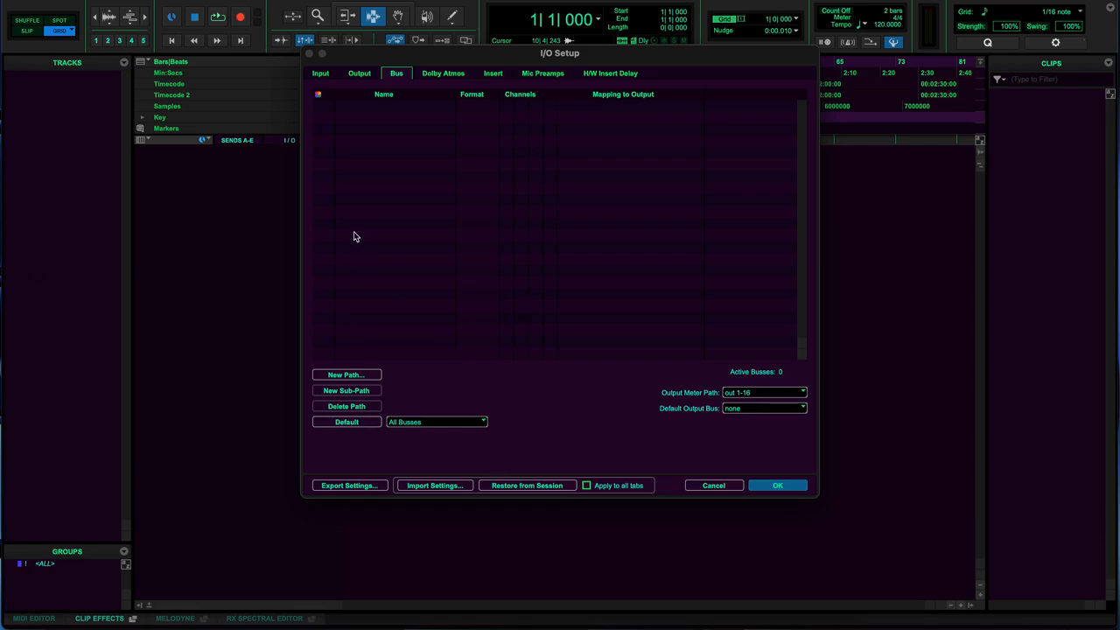
Start defining new bus paths with one stereo path named Main MON
click(342, 376)
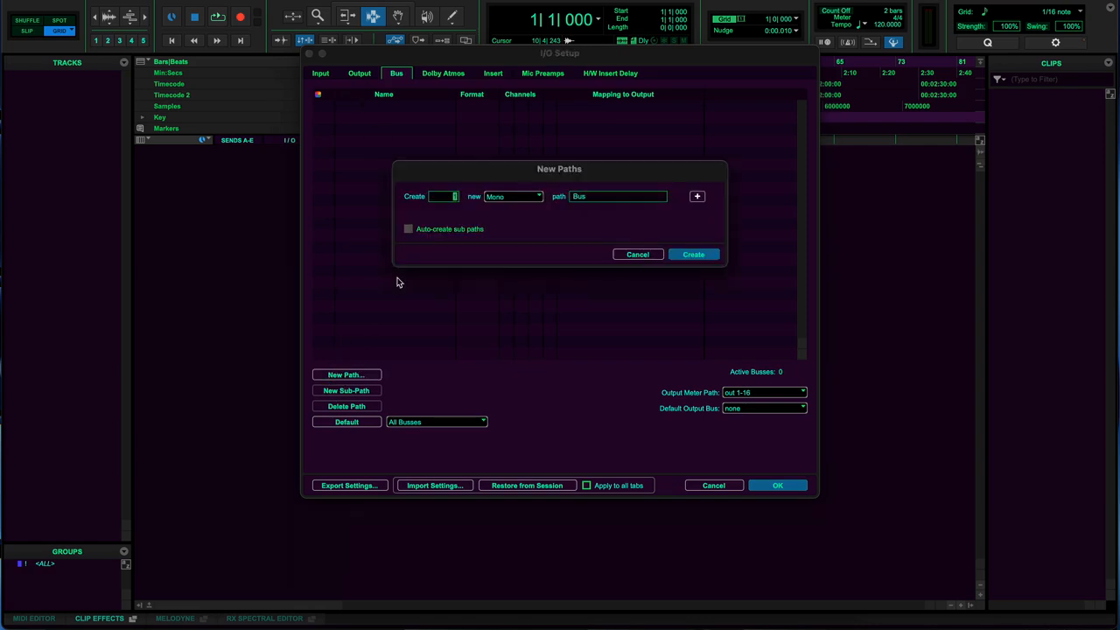
click(511, 197)
click(508, 215)
key(BackSpace)
key(BackSpace)
key(BackSpace)
text(Main MOX)
key(BackSpace)
text(N)
Add a second new path entry for one stereo path named CUE MIX
click(697, 198)
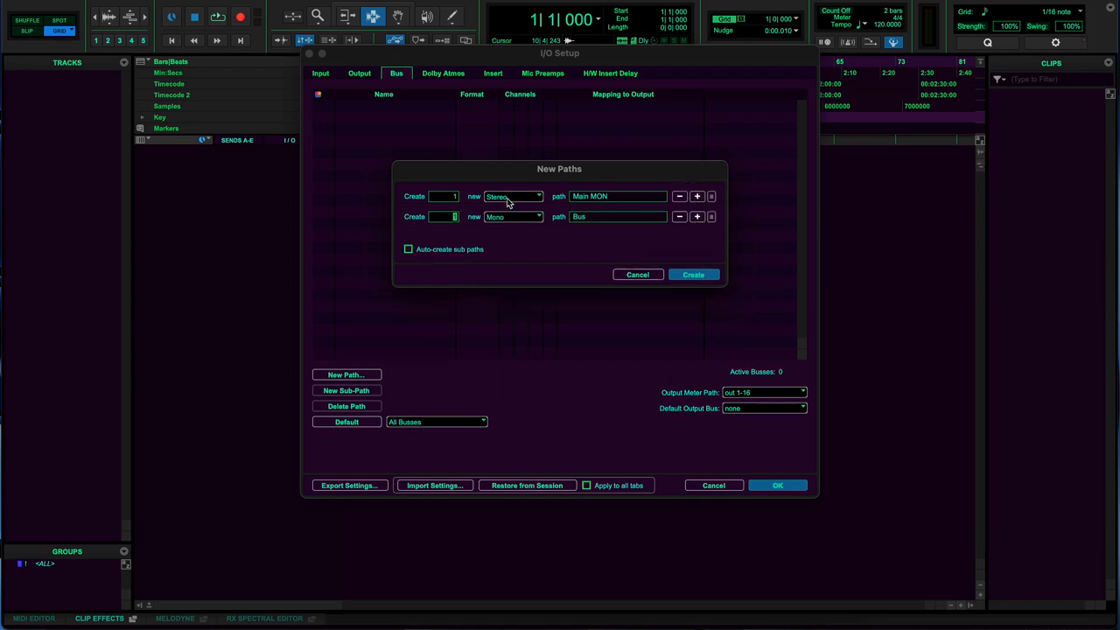
click(513, 218)
click(514, 233)
Add a new path entry for 5 stereo paths named Subgroup BUS
click(697, 217)
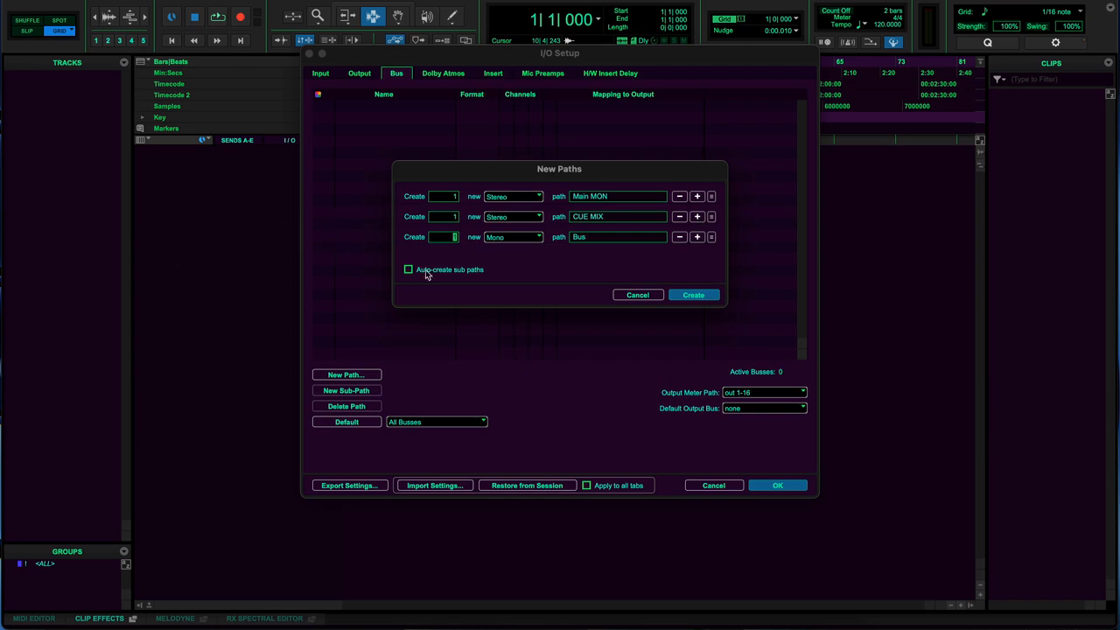
click(522, 239)
click(516, 259)
click(508, 239)
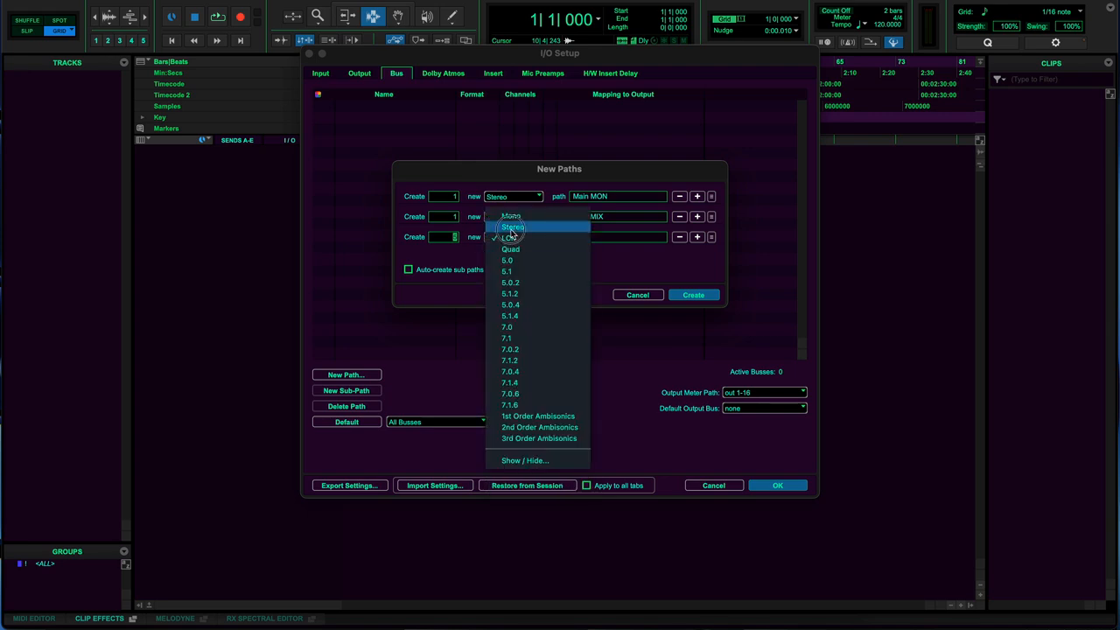
click(507, 227)
key(Tab)
key(BackSpace)
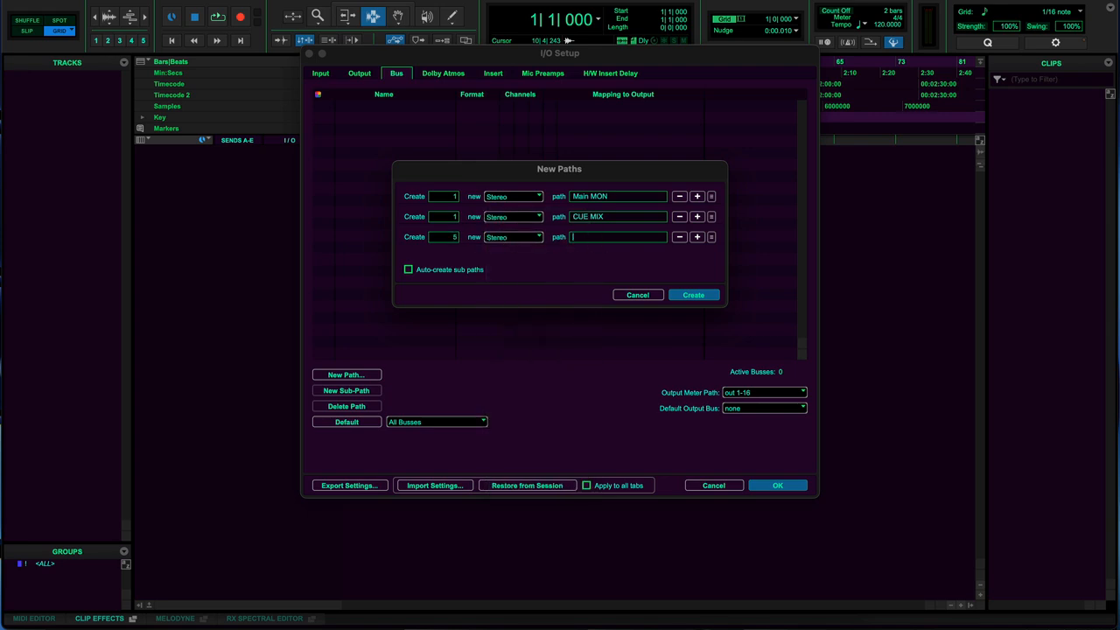
text(Subgroup BUS)
Add one stereo path named Reverb BUS and one named Delay BUS, and create all the defined paths
click(698, 237)
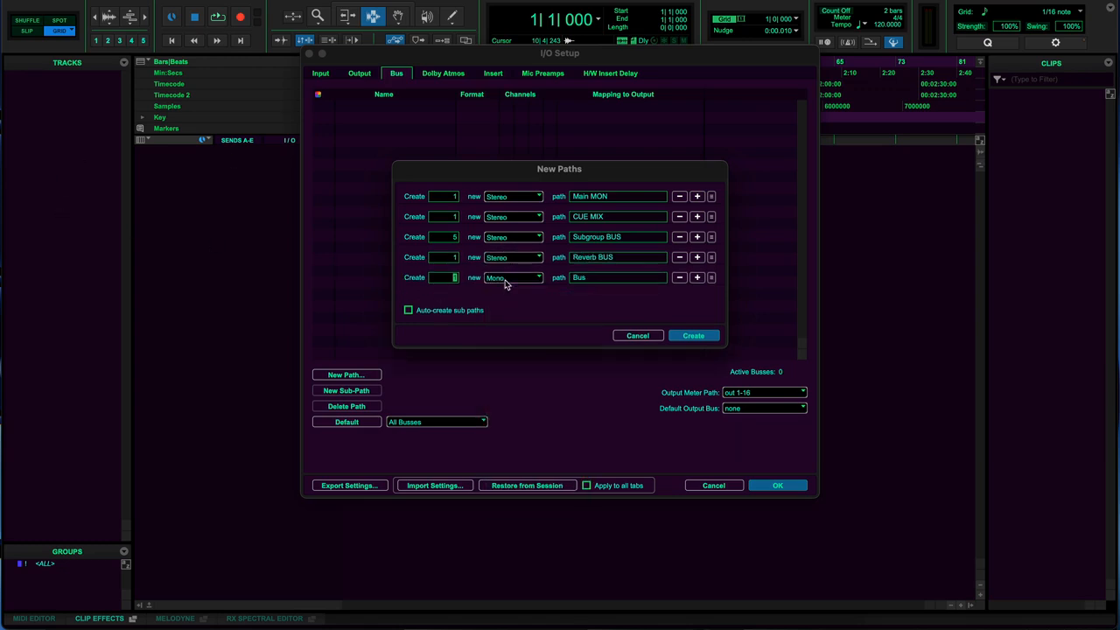
click(505, 278)
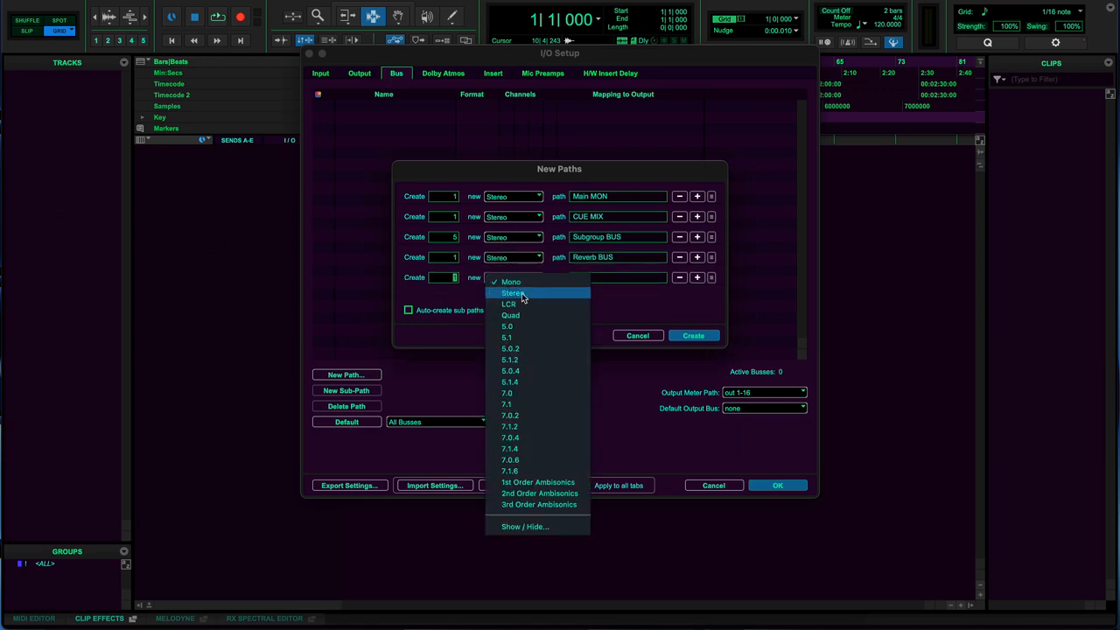
click(512, 292)
drag(598, 281, 507, 278)
click(595, 279)
text(Delay BUS)
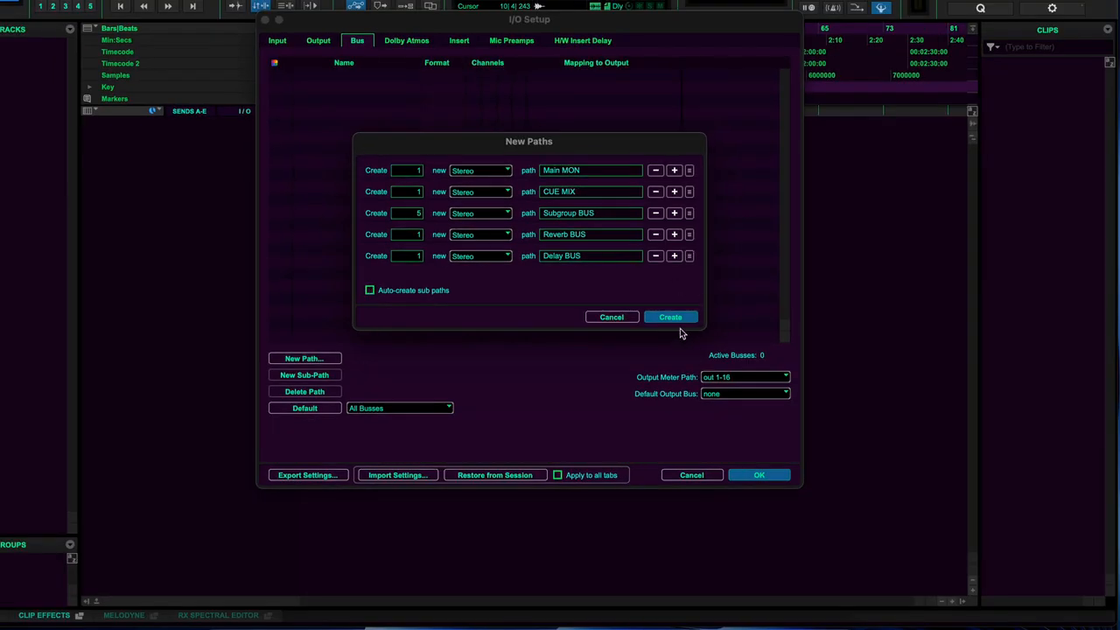
click(670, 318)
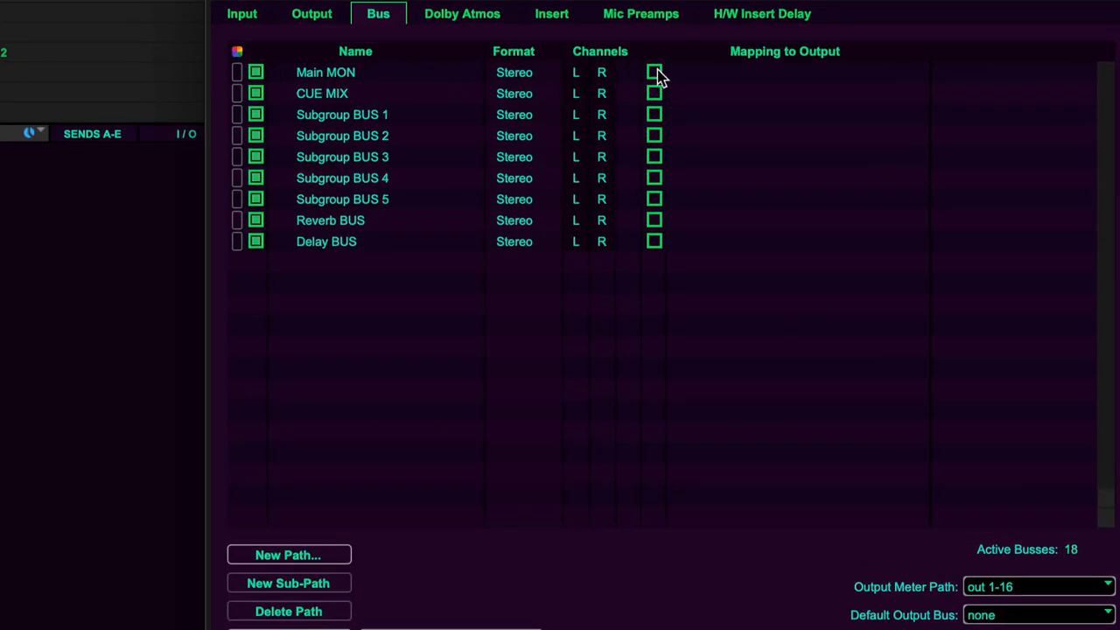
Map the Main MON bus to Output 1-2 and make it the default output bus for mono tracks
click(656, 74)
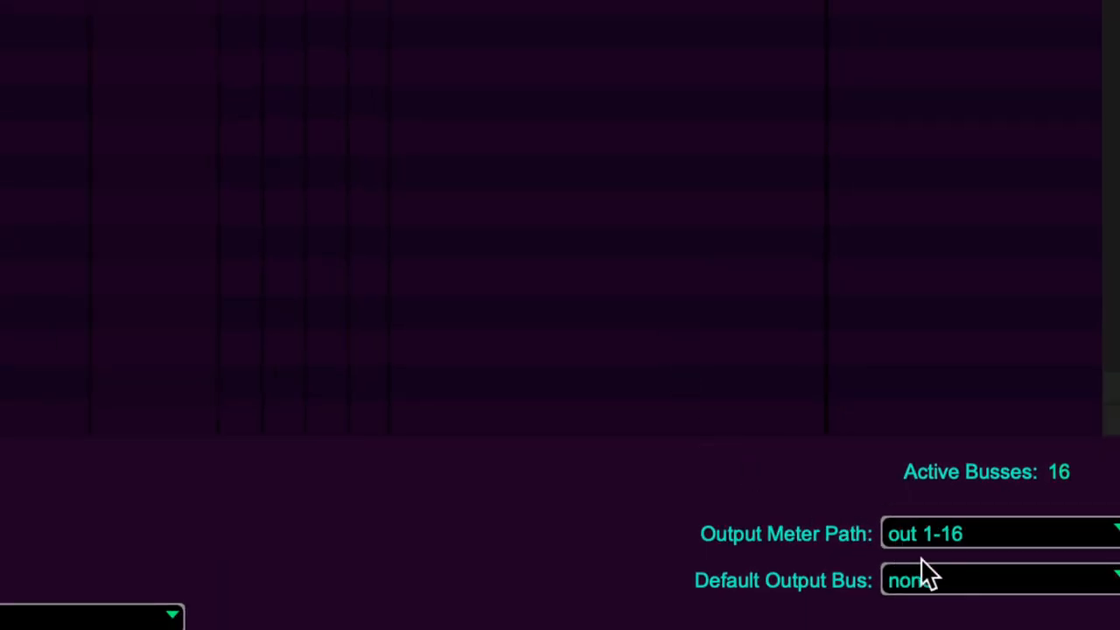
click(943, 577)
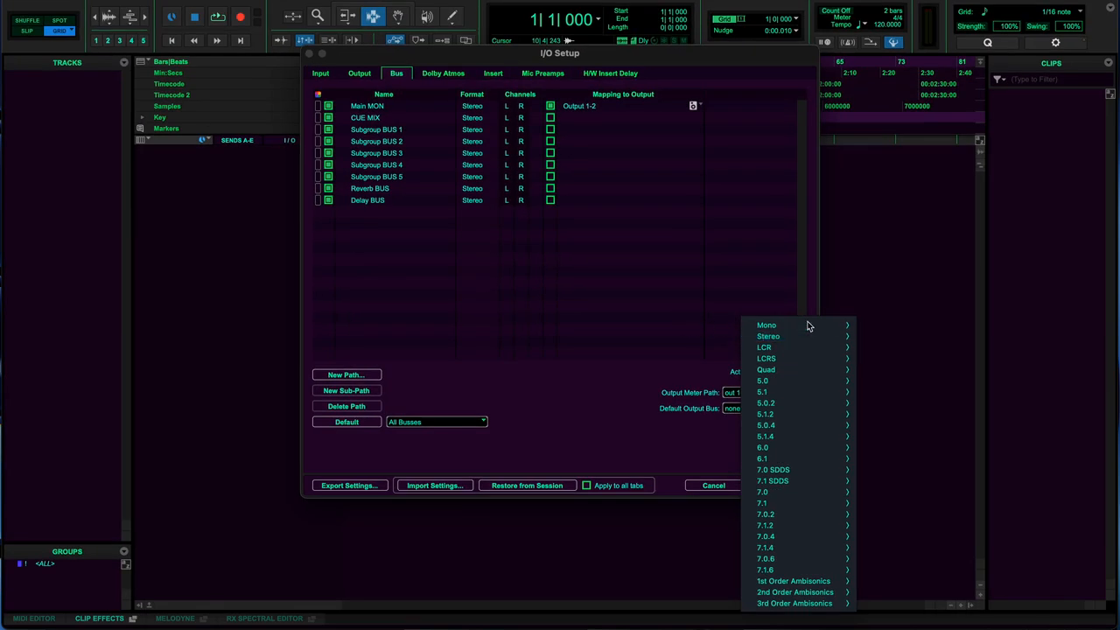
mouse_move(1115, 333)
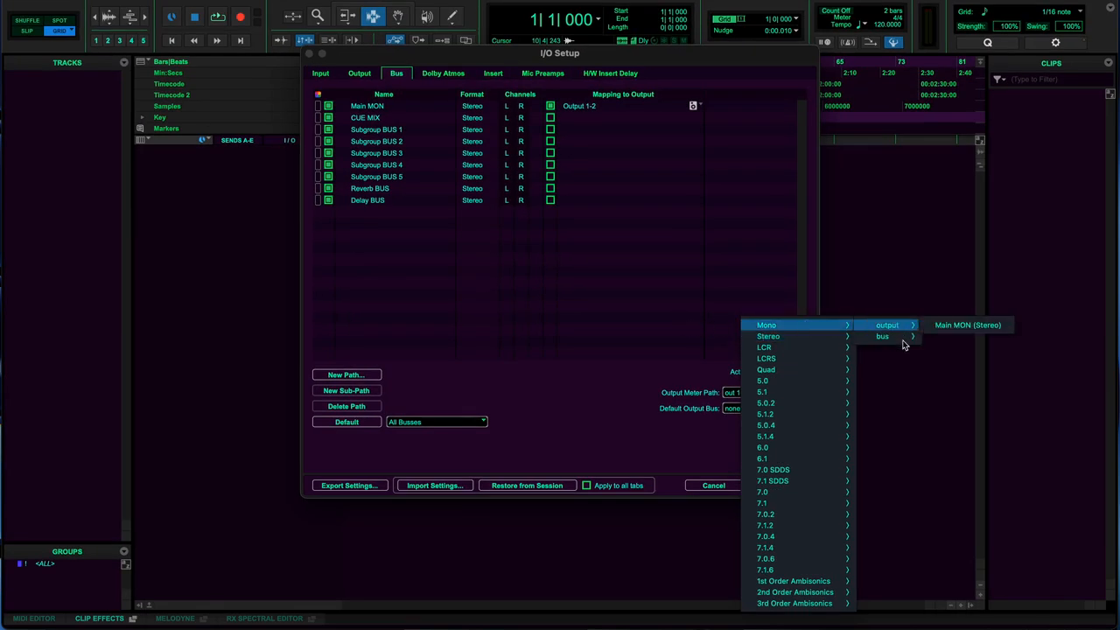
mouse_move(886, 326)
click(956, 326)
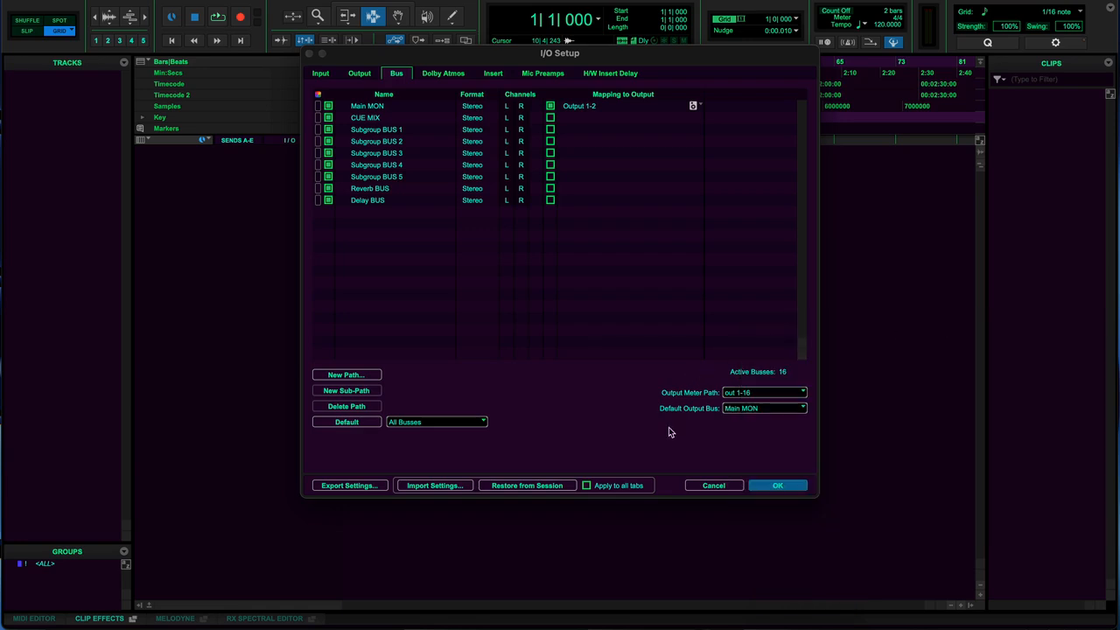
Make Main MON the default output bus for stereo tracks and apply the I/O Setup
click(749, 408)
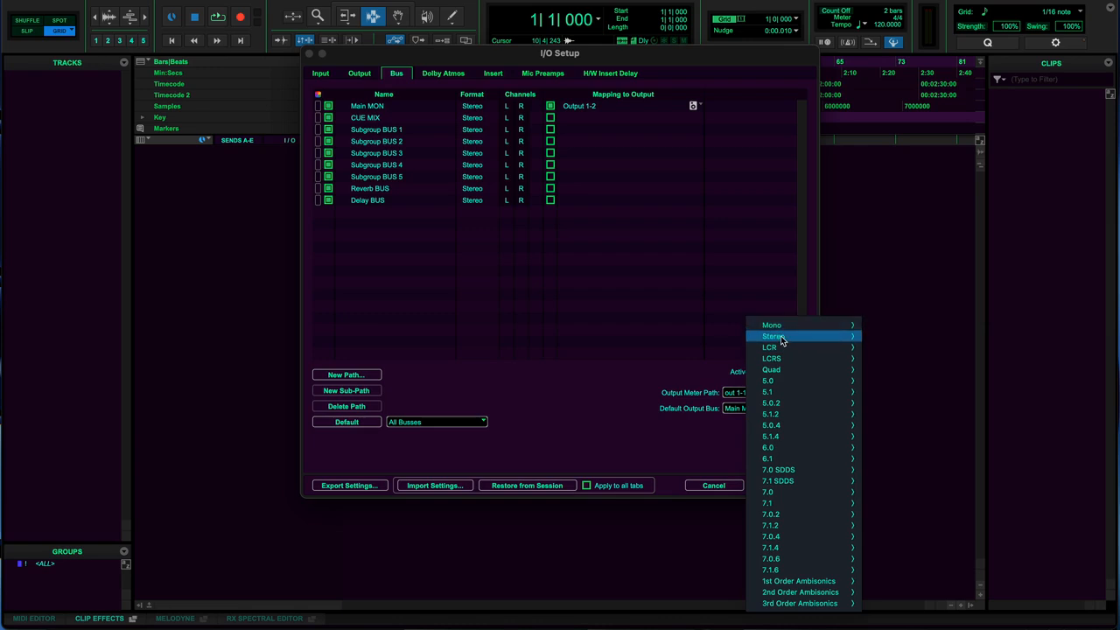
mouse_move(781, 340)
mouse_move(901, 346)
click(978, 345)
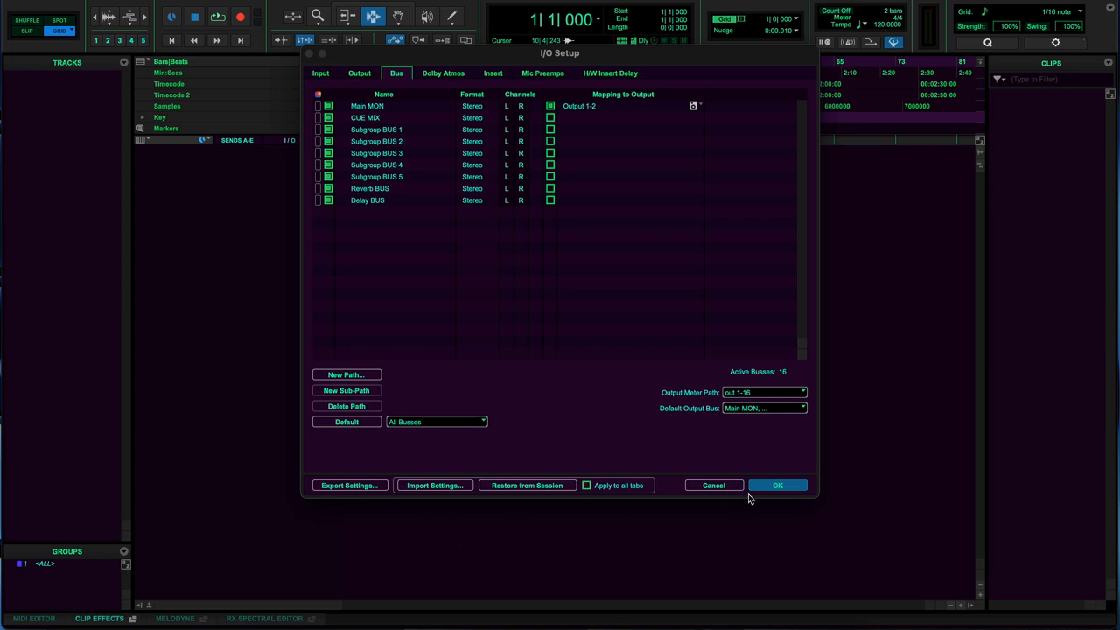
click(774, 487)
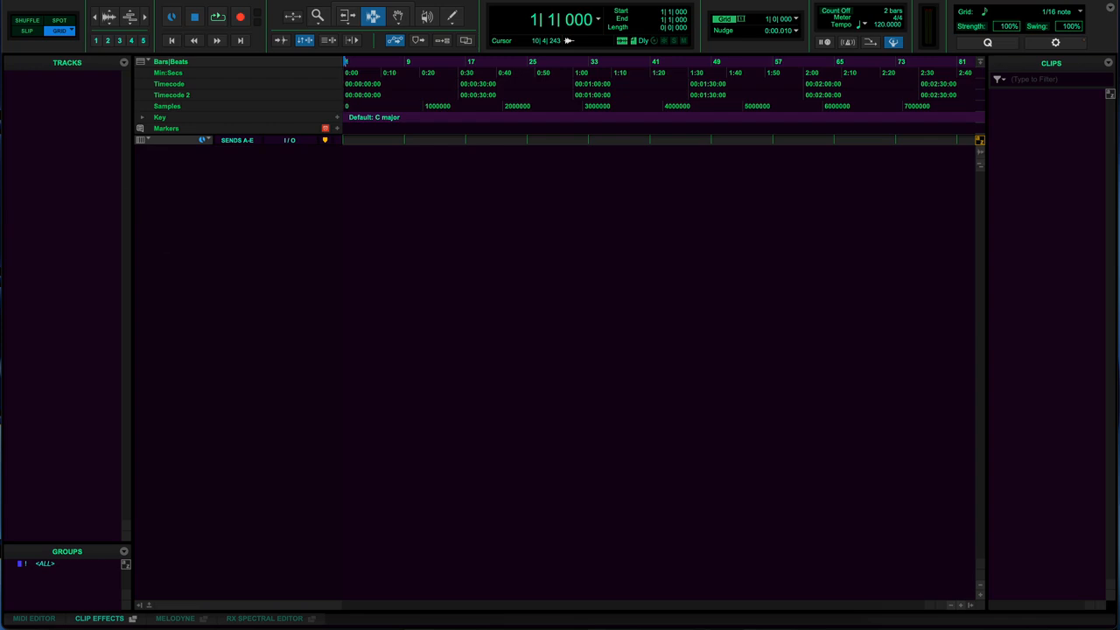
Save the session and reopen the I/O Setup
click(96, 0)
click(112, 68)
click(385, 0)
click(398, 55)
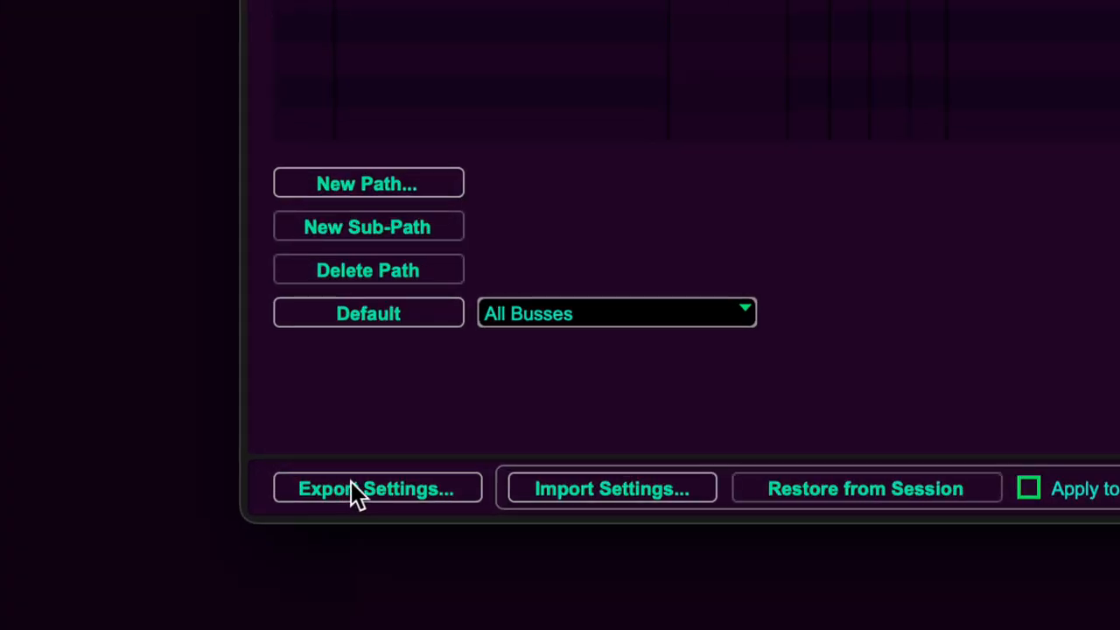
Start exporting the I/O settings and choose the PT110 2023 Exercise 1 folder in the projects folder as the destination
click(351, 482)
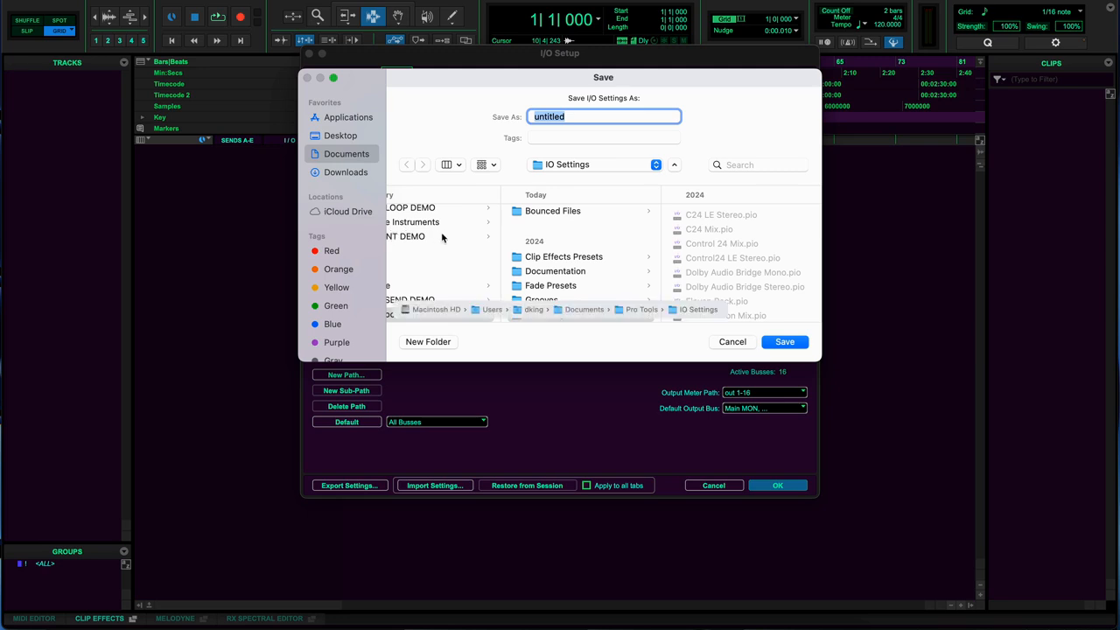
scroll(442, 236, down, 2)
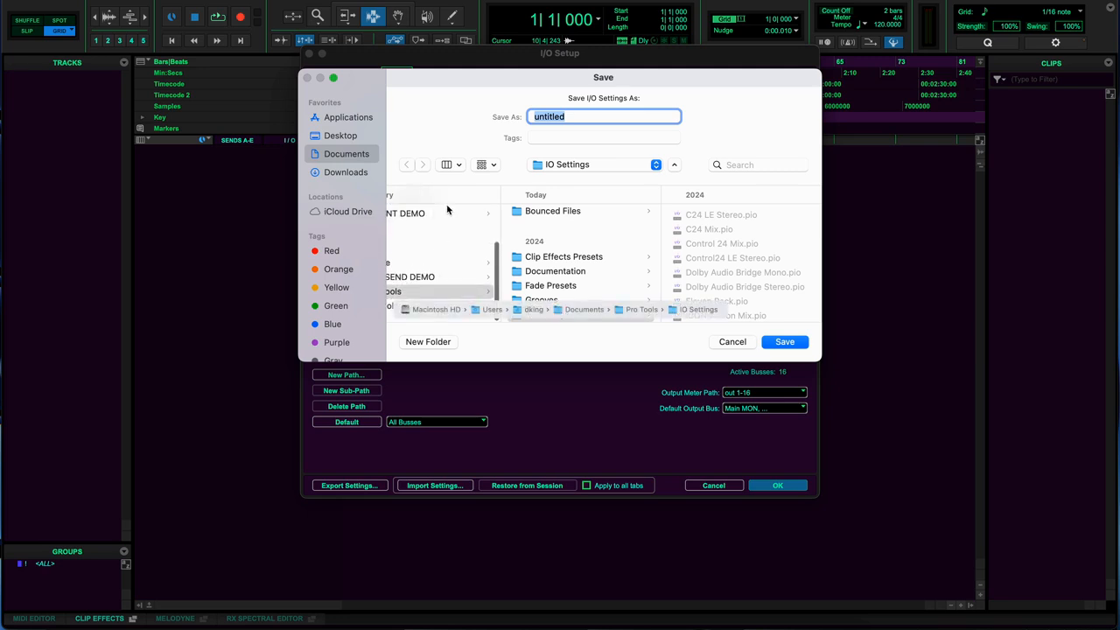
click(338, 166)
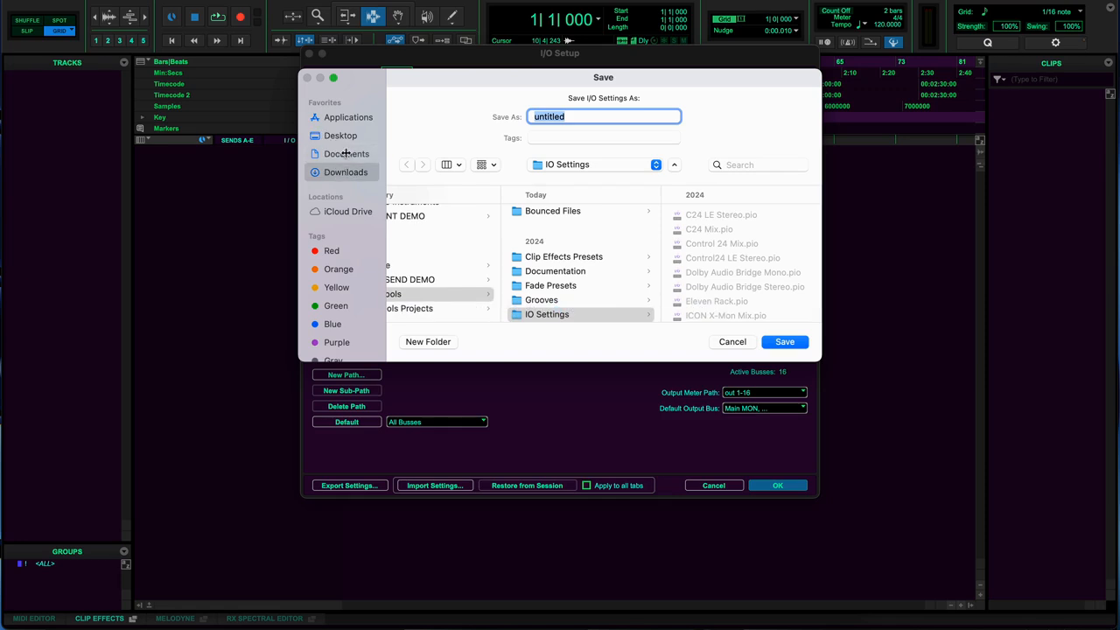
click(345, 153)
click(461, 215)
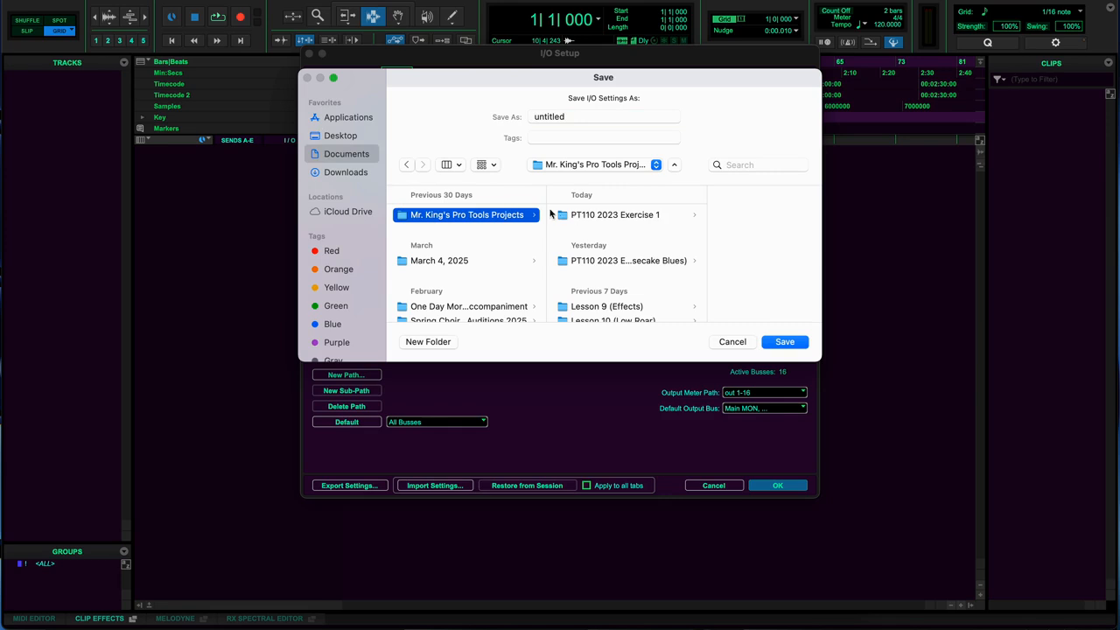
click(608, 215)
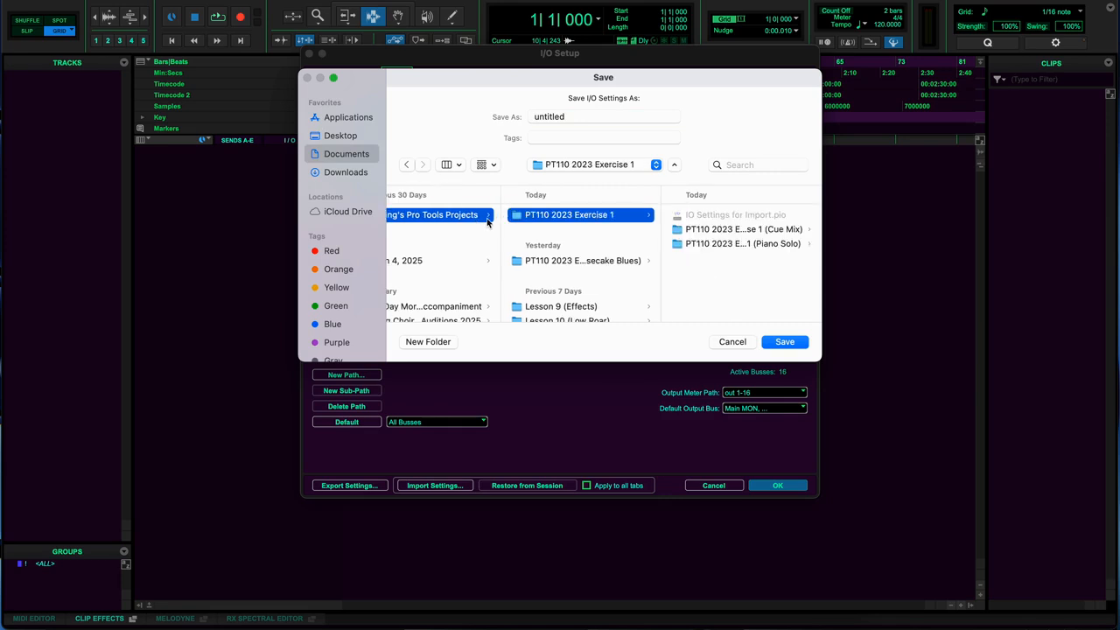
scroll(522, 215, down, 1)
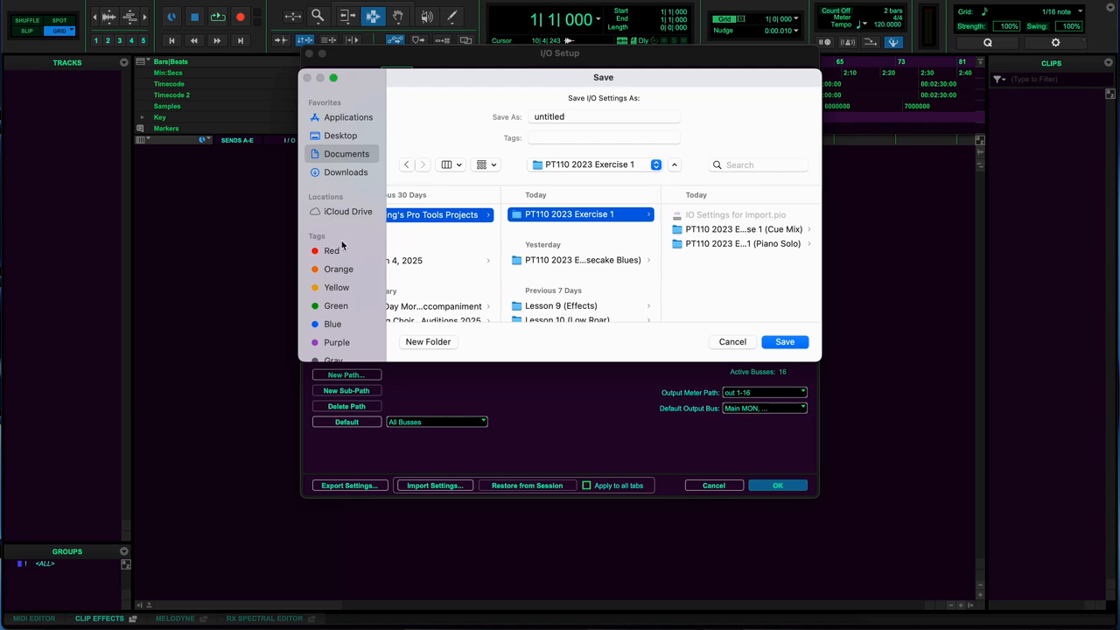
Save the exported settings as "IO Settings for Import", replacing the existing file, and close the I/O Setup
click(580, 116)
key(BackSpace)
key(BackSpace)
key(BackSpace)
key(BackSpace)
key(BackSpace)
key(BackSpace)
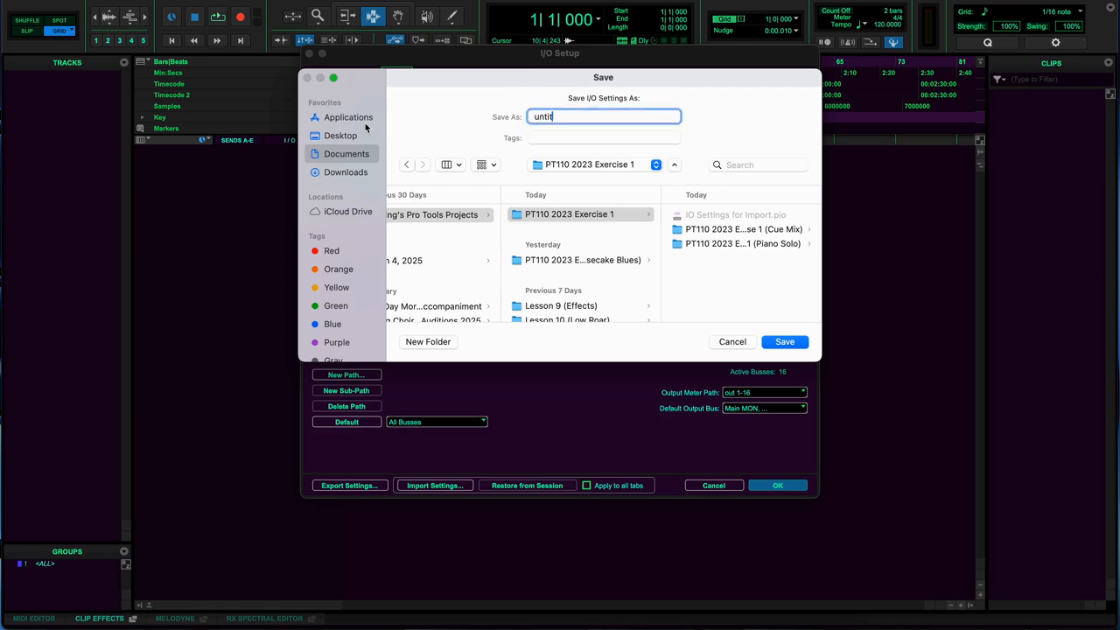
key(BackSpace)
key(BackSpace)
text(IO Settings for Import)
click(785, 342)
click(662, 255)
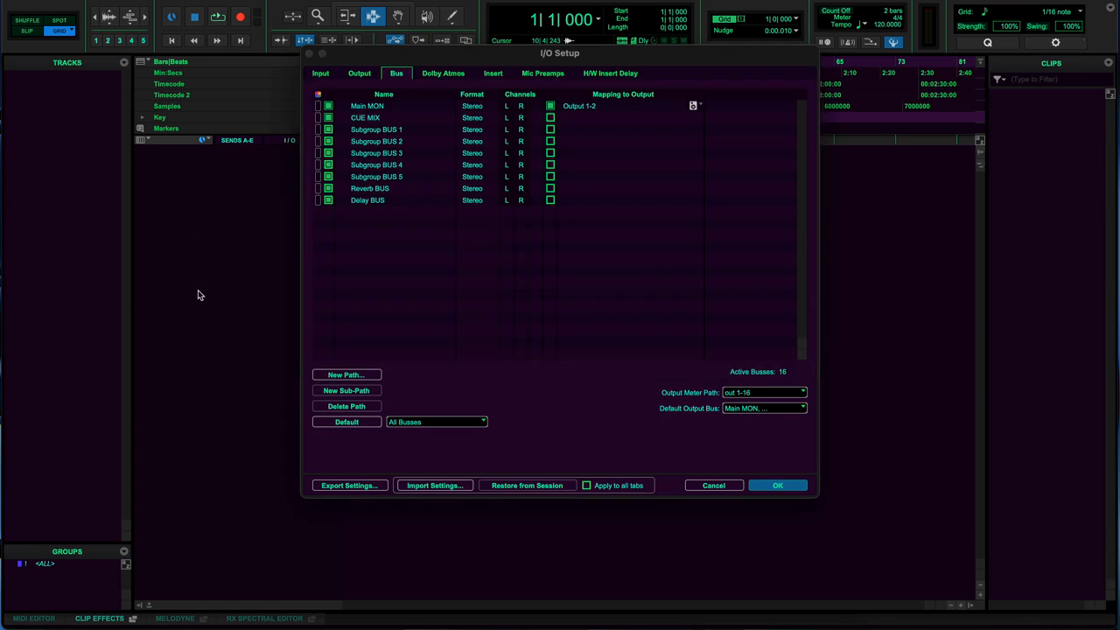
click(776, 488)
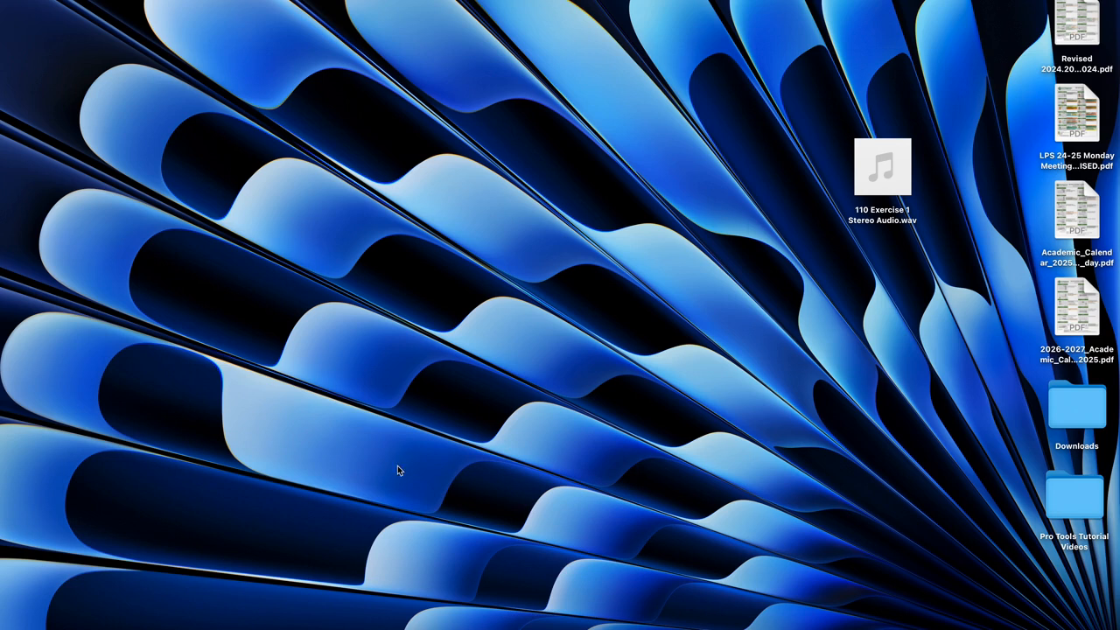
Open the Piano Solo session from the PT110 2023 Exercise 1 folder
click(89, 0)
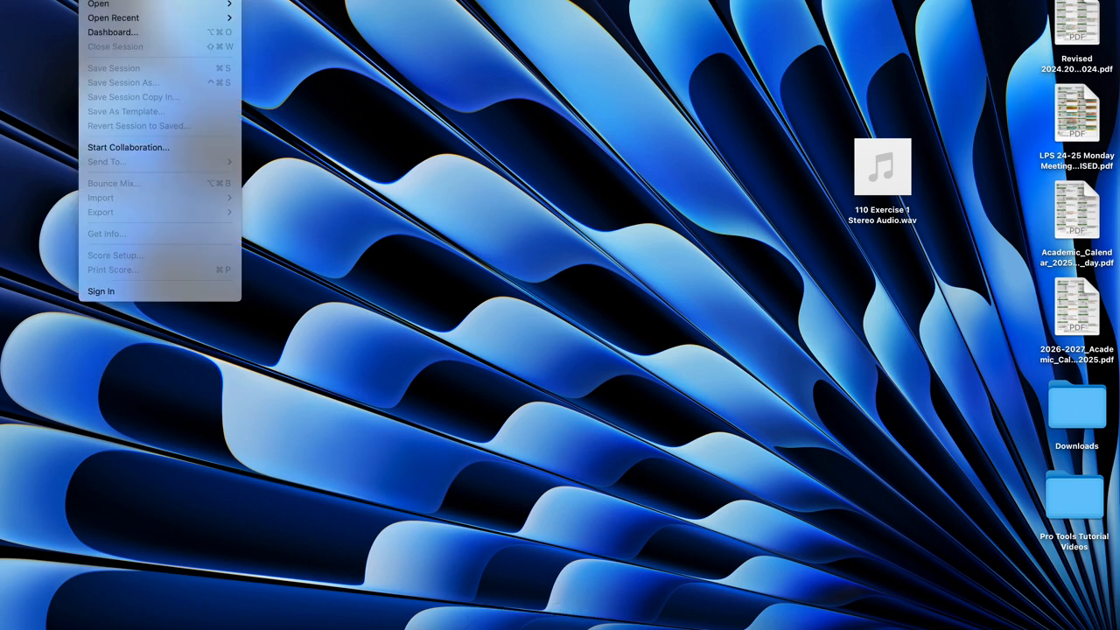
mouse_move(105, 4)
click(292, 4)
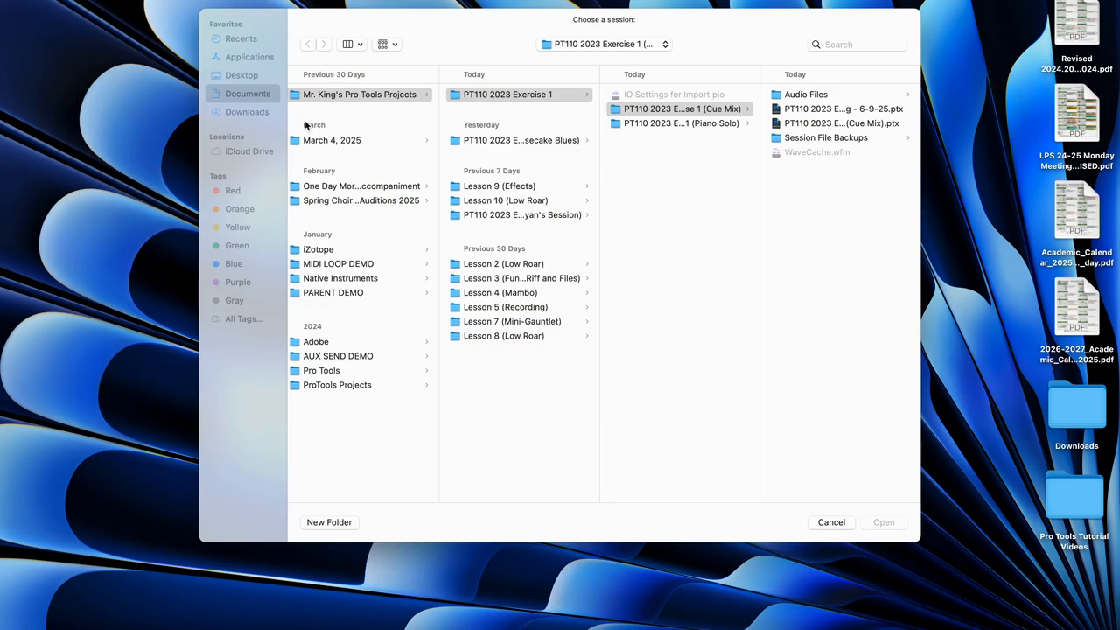
click(506, 95)
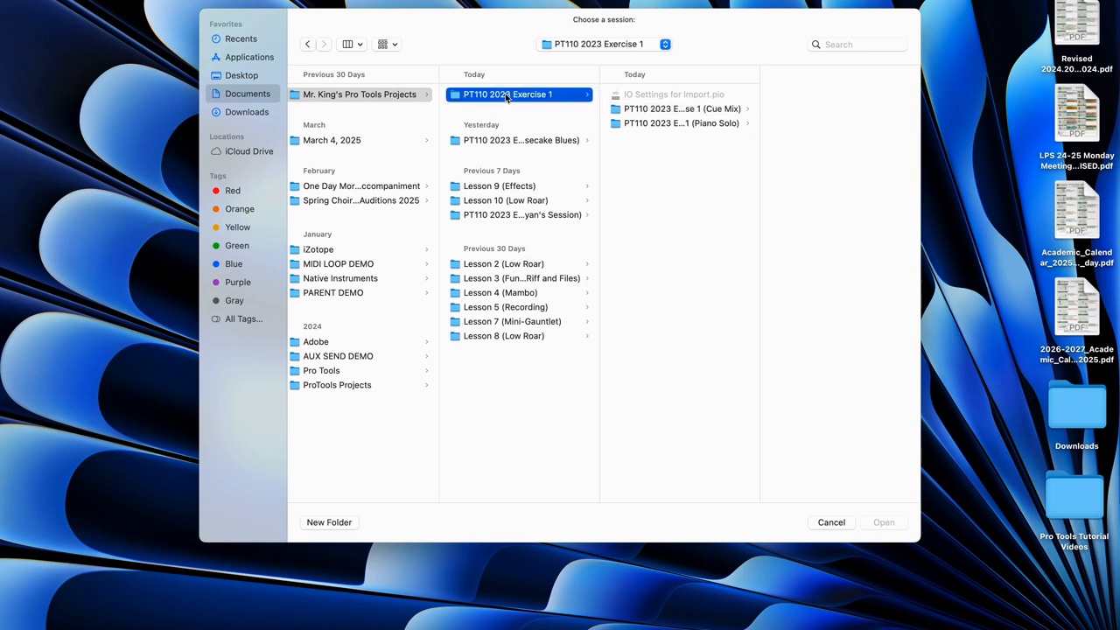
double_click(665, 126)
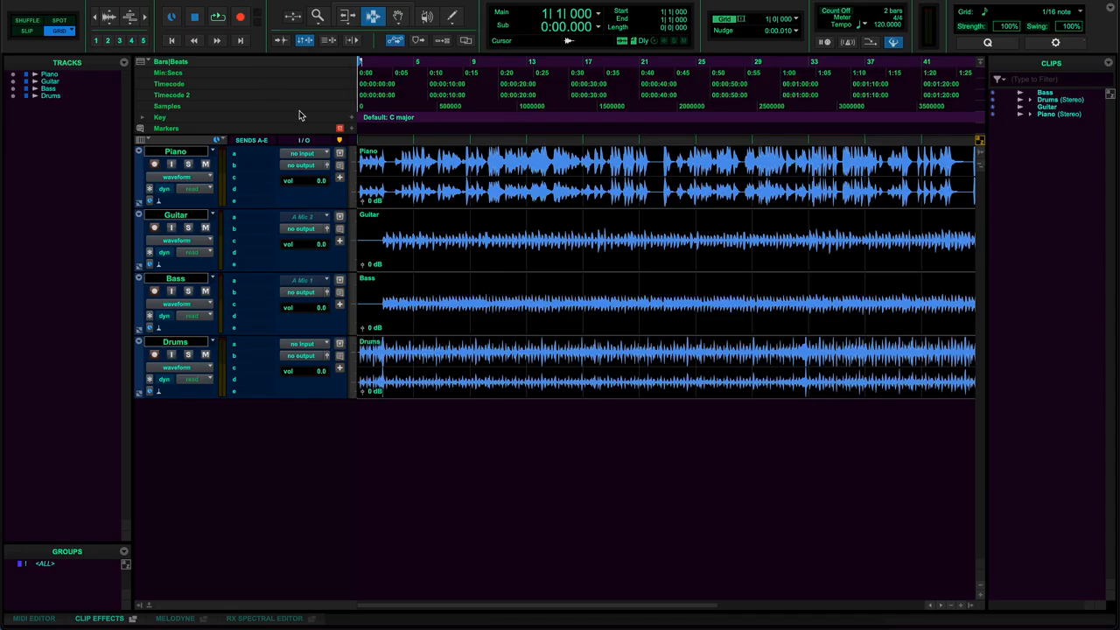
Save a renamed copy of the session, appending the student's name and 6-9-25 to "PT110 2023 Exercise 1 (Piano Solo)"
click(90, 0)
click(113, 81)
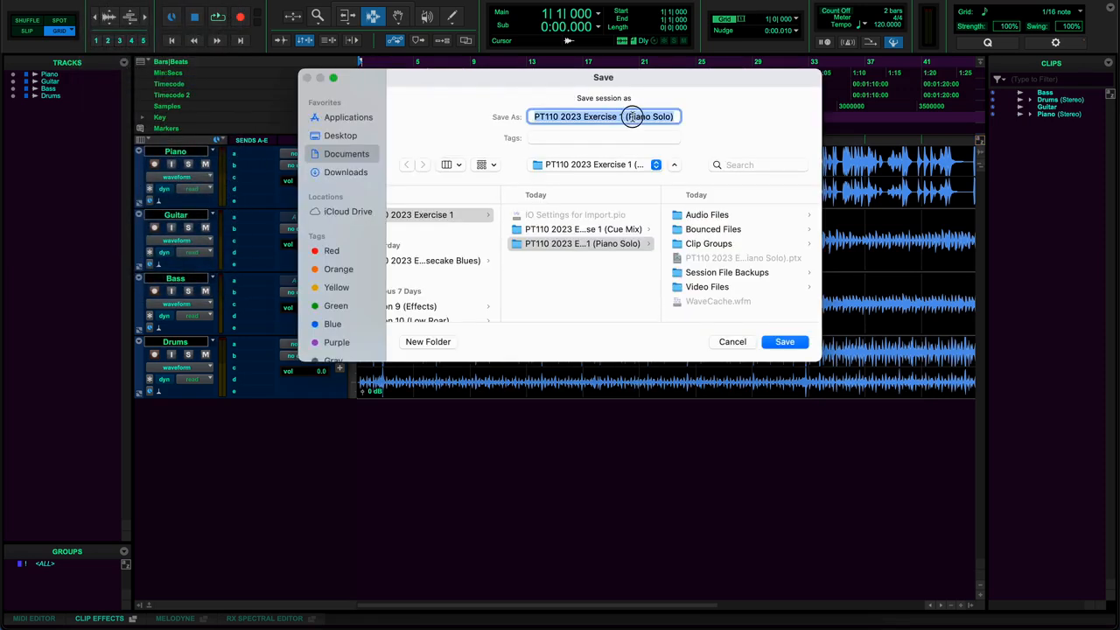
click(644, 116)
key(Right)
key(Right)
key(Right)
key(Right)
key(Right)
key(Right)
key(Right)
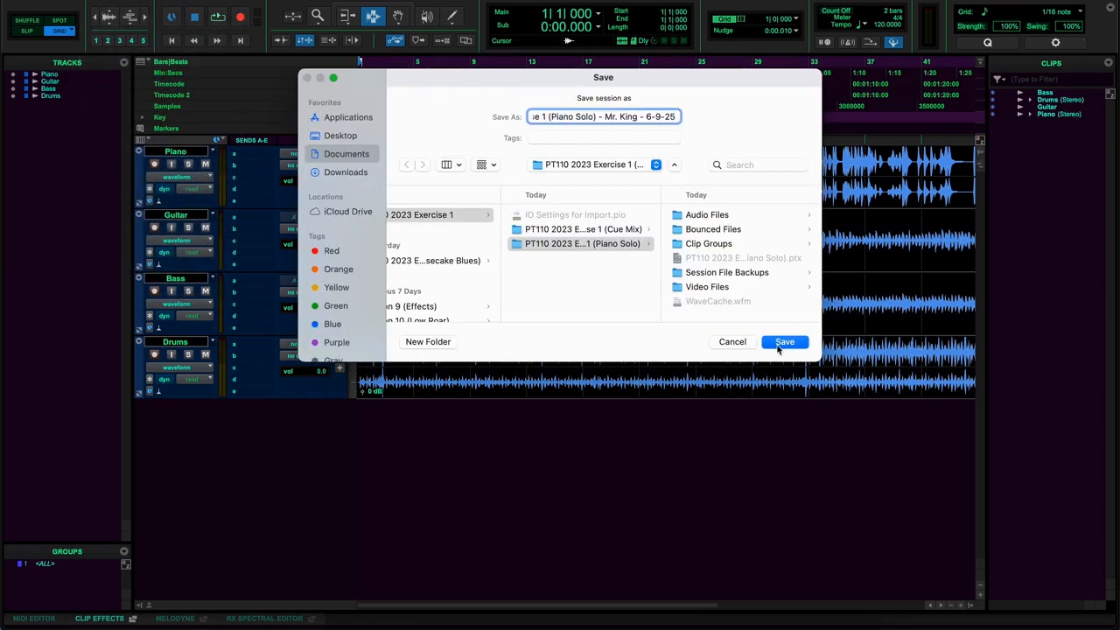
click(778, 343)
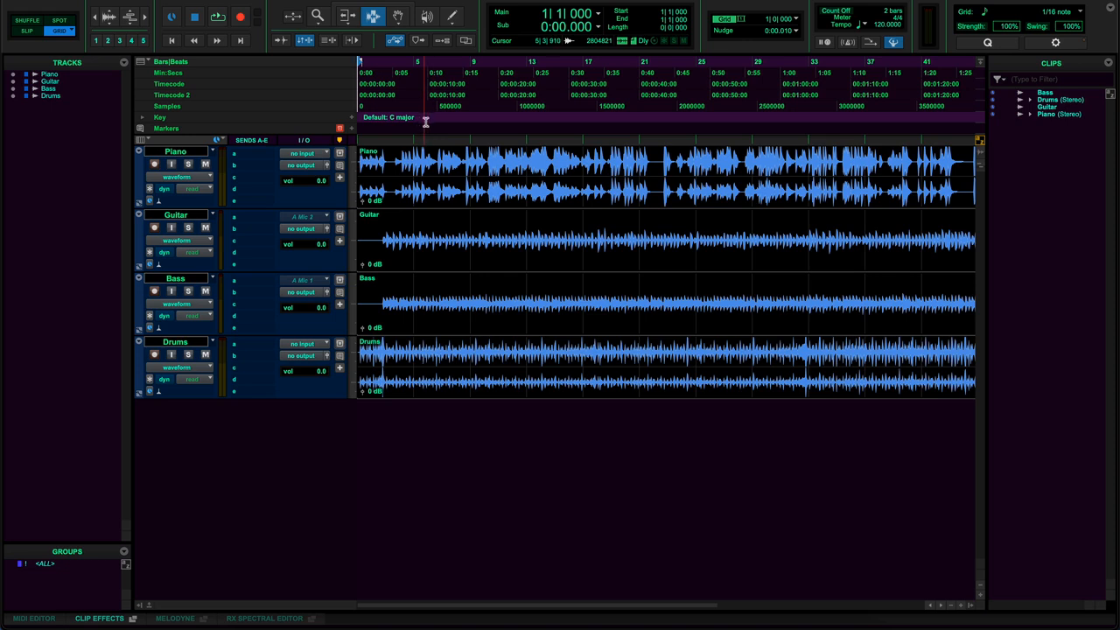
Import IO Settings for Import.pio from the PT110 2023 Exercise 1 folder into the I/O Setup and apply it
click(389, 0)
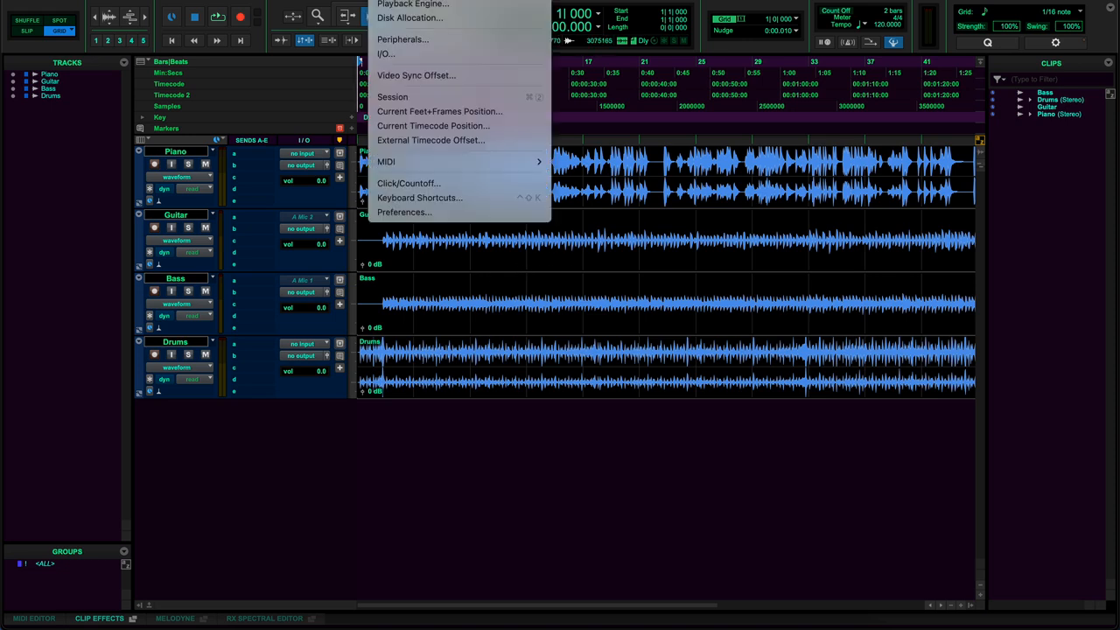
click(386, 53)
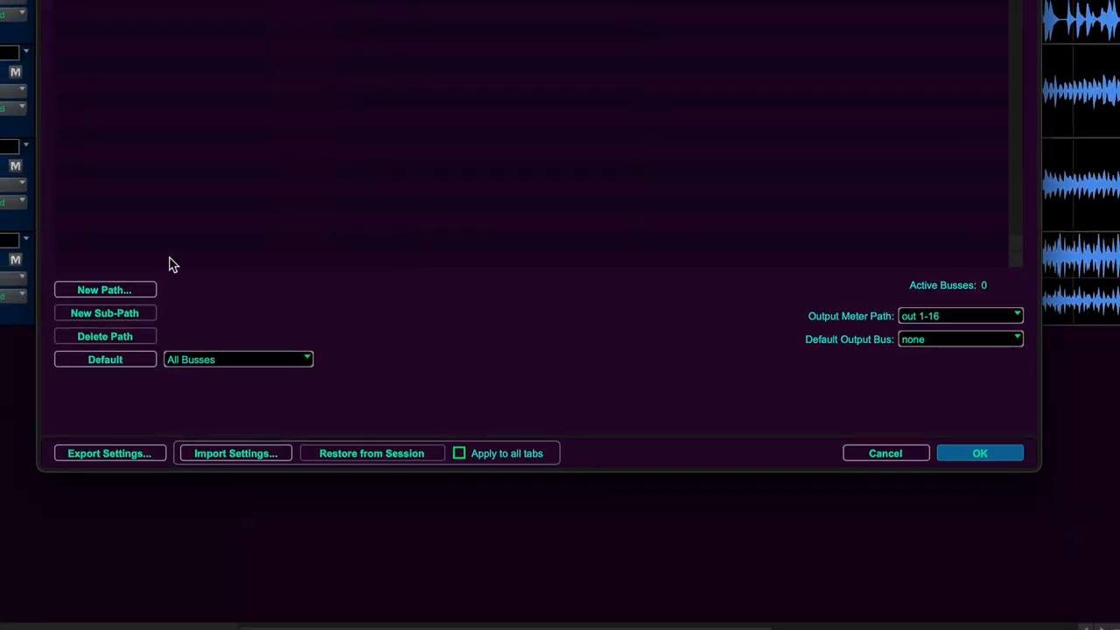
click(223, 455)
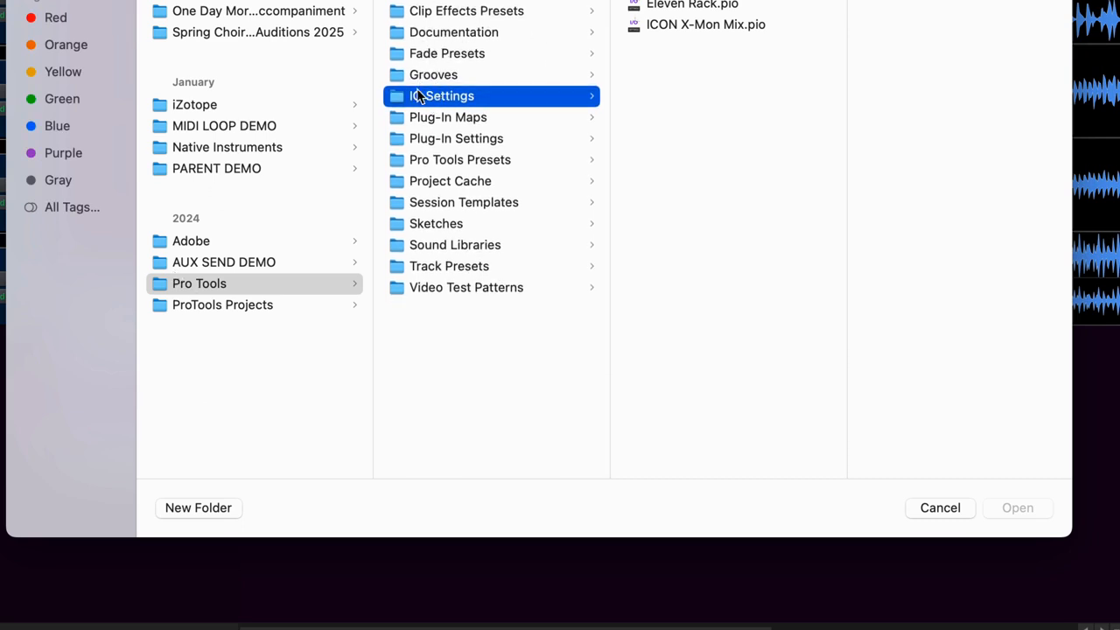
key(super)
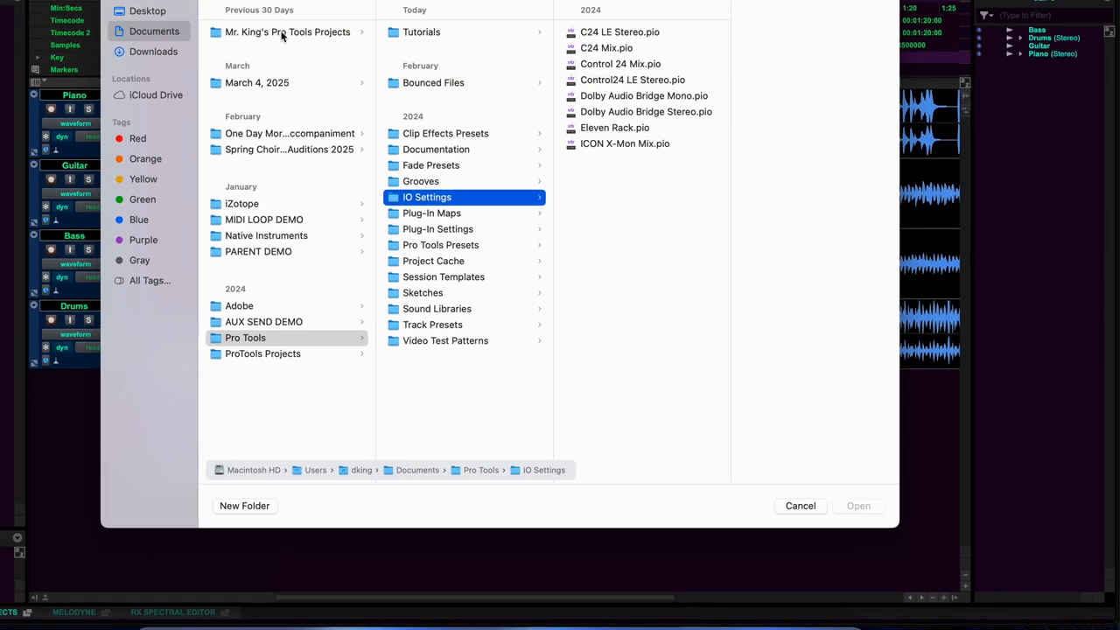
click(261, 0)
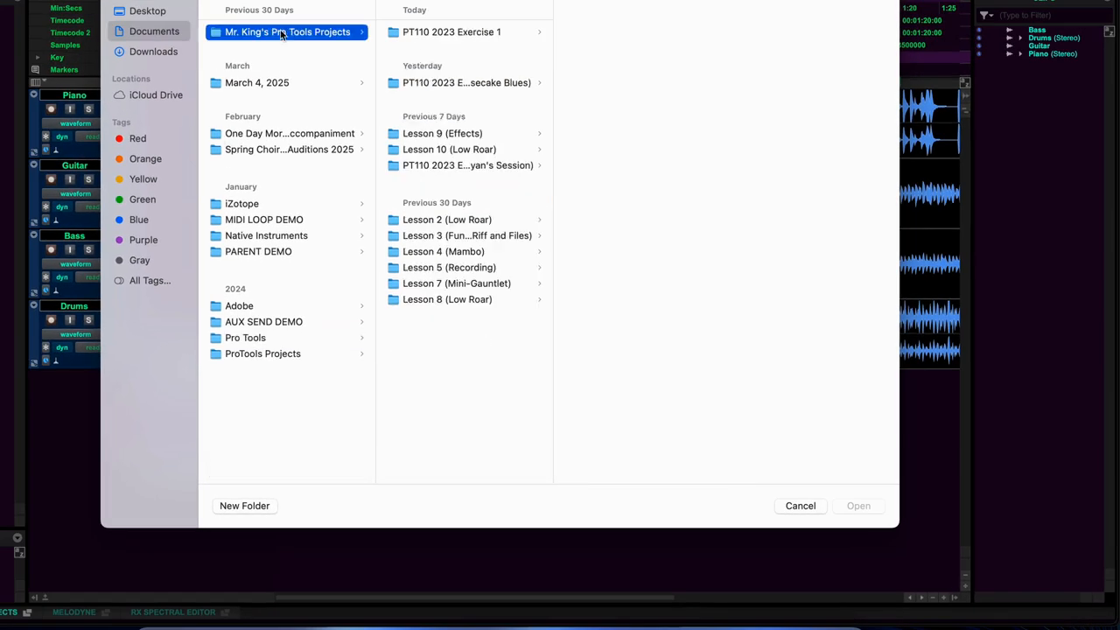
click(445, 35)
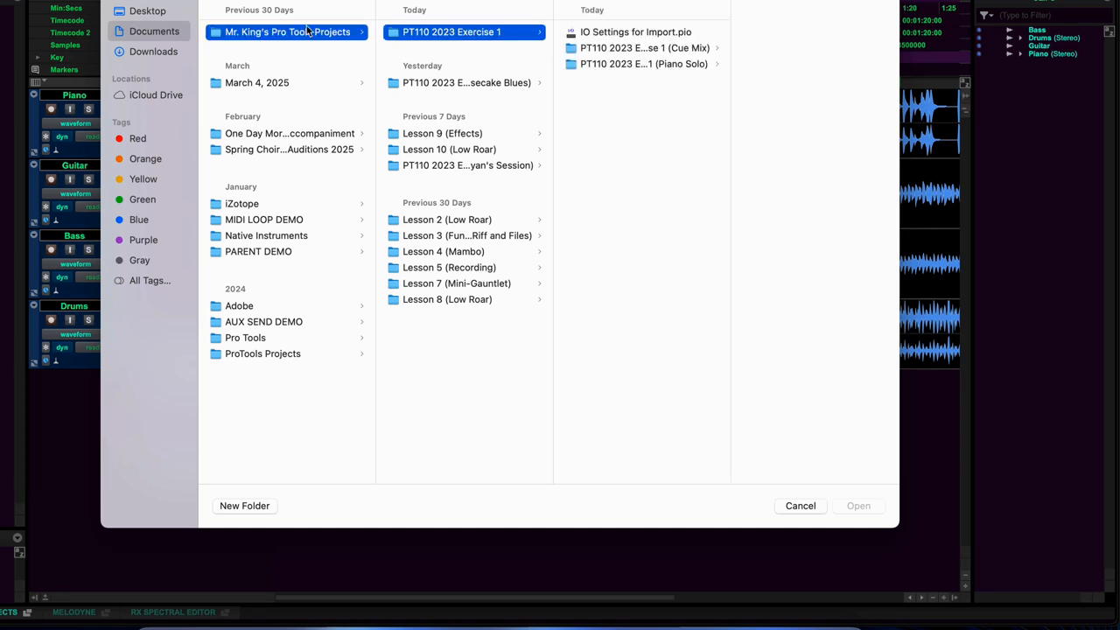
click(624, 35)
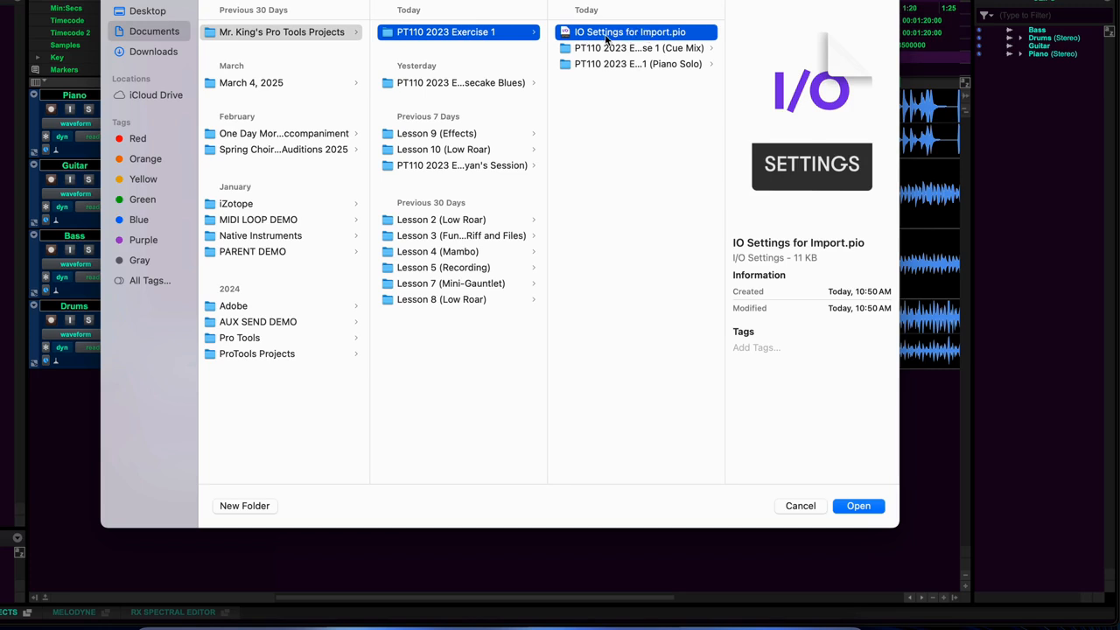
click(864, 506)
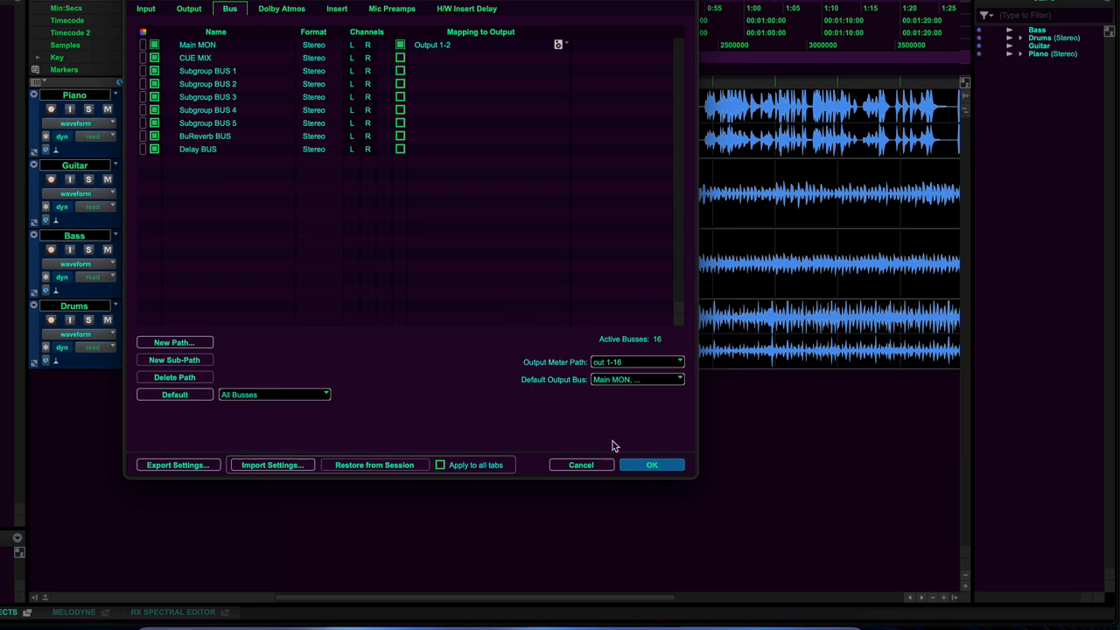
click(651, 464)
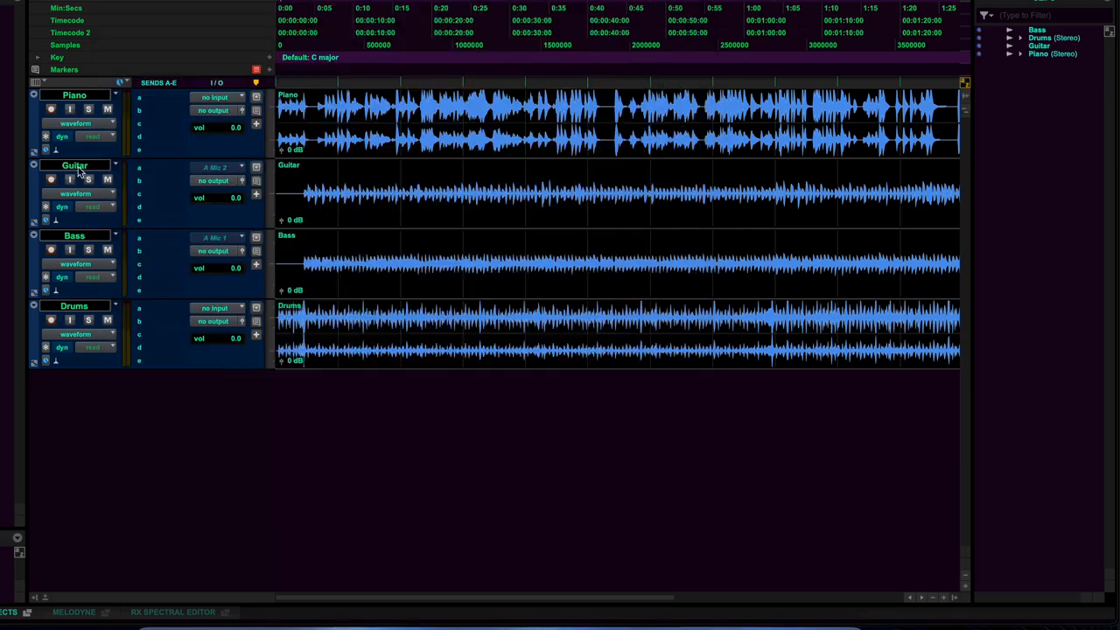
Select the Piano, Guitar, Bass and Drums tracks and route all their outputs to Main MON (Stereo) -> Output 1-2
click(215, 113)
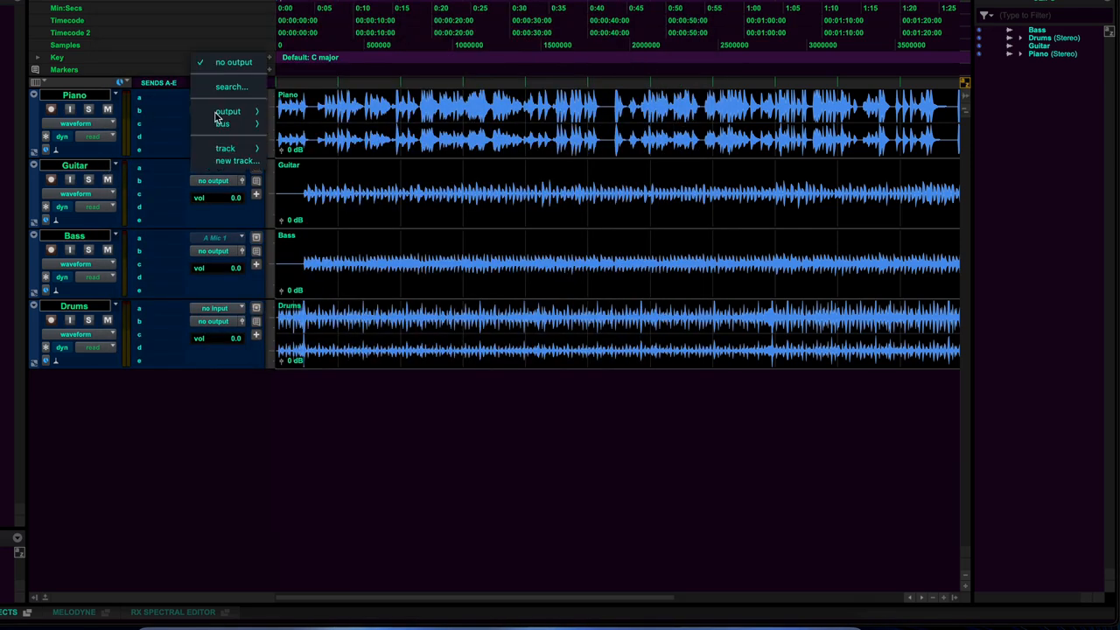
click(152, 418)
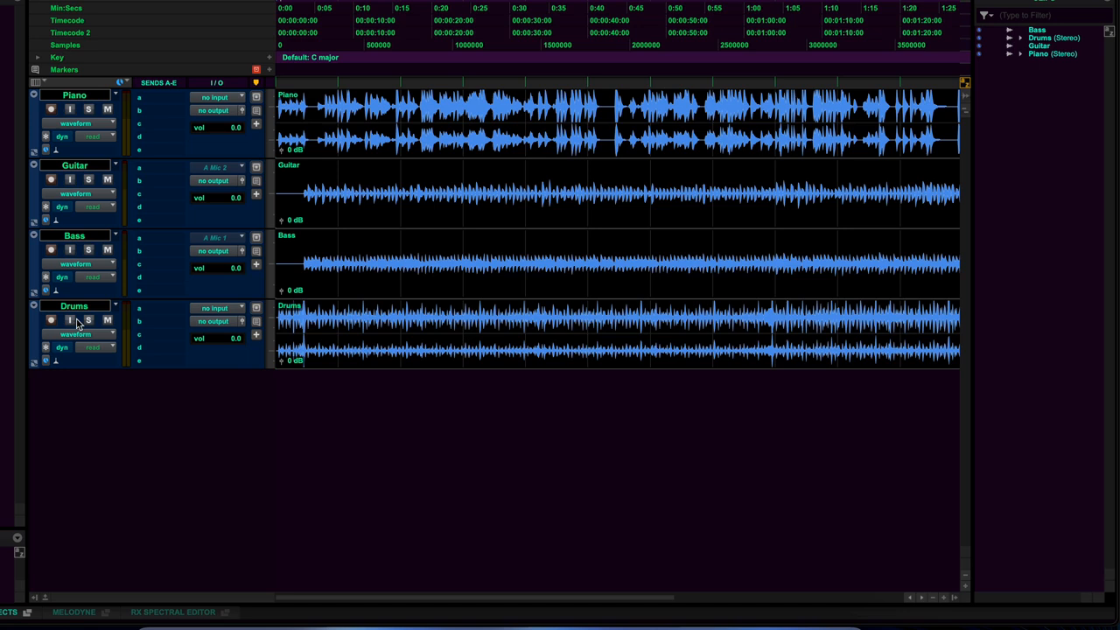
click(81, 96)
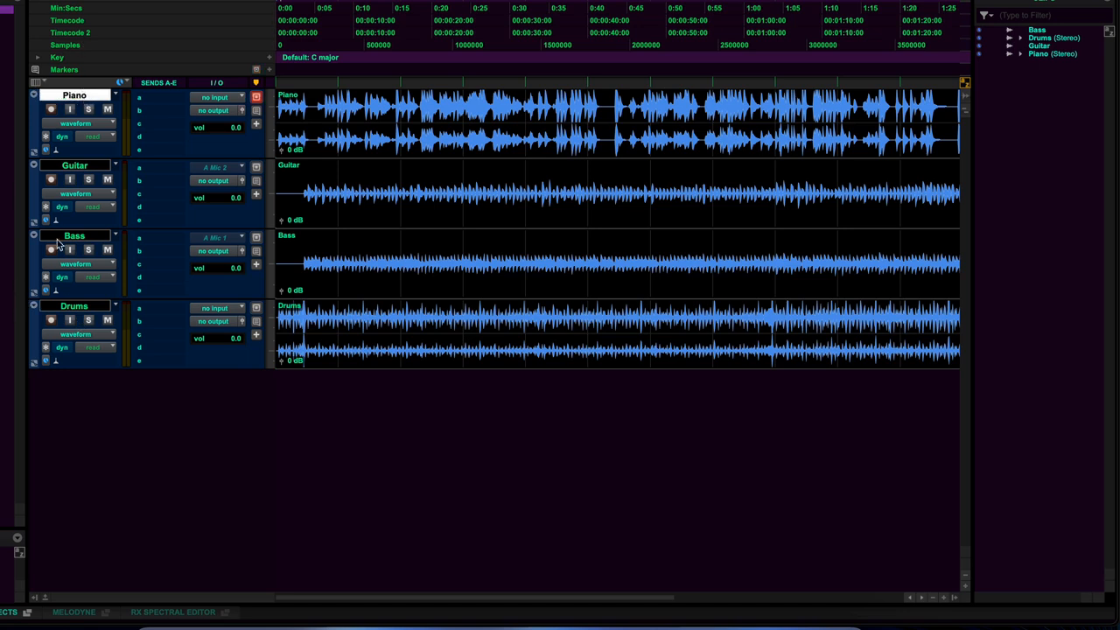
shift+click(80, 308)
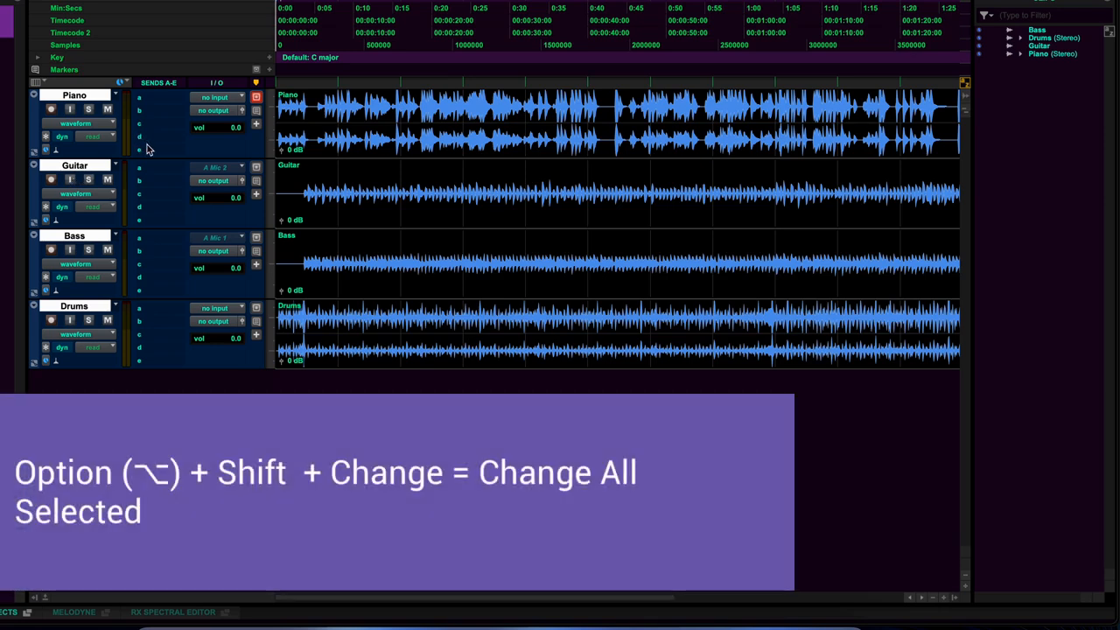
click(205, 112)
mouse_move(224, 112)
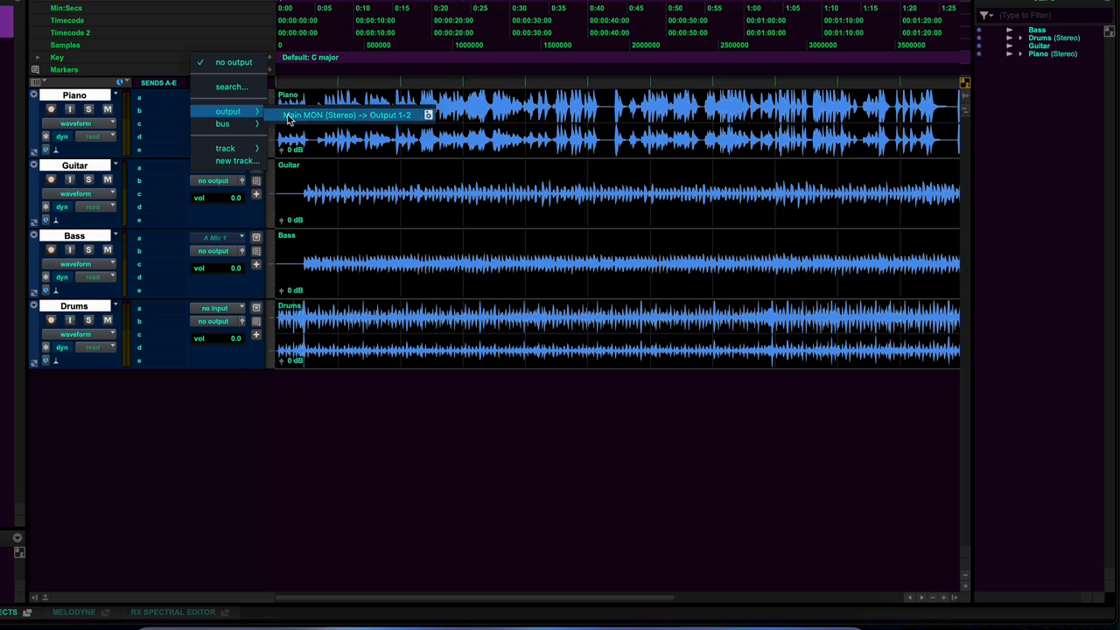
alt+click(339, 115)
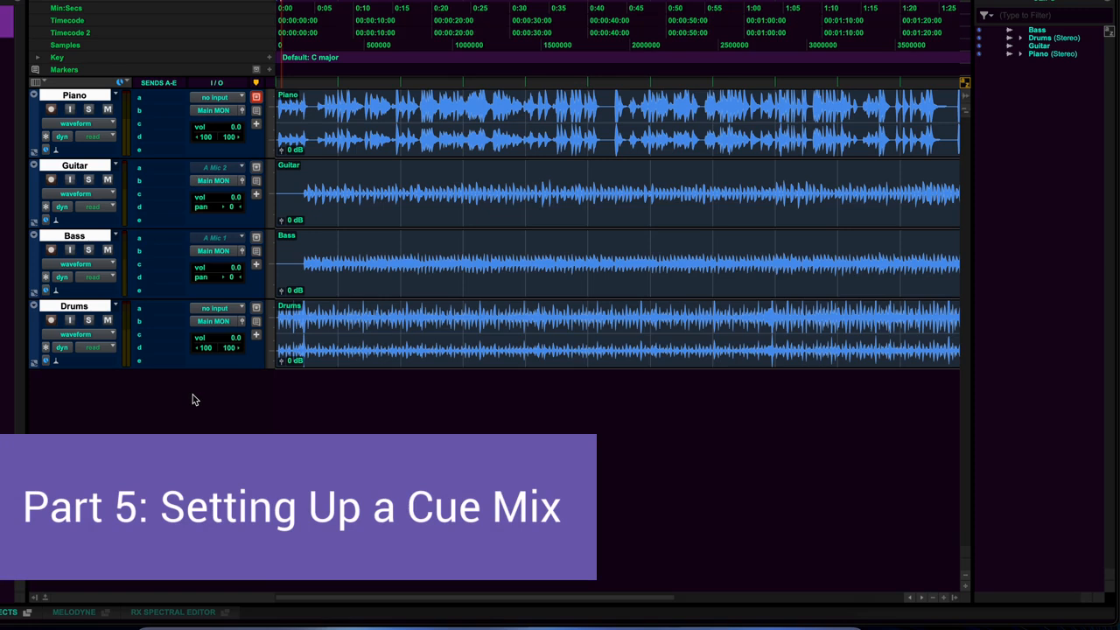
Save the Piano Solo session with its new output routing
scroll(194, 399, right, 8)
scroll(283, 243, left, 6)
scroll(283, 243, left, 2)
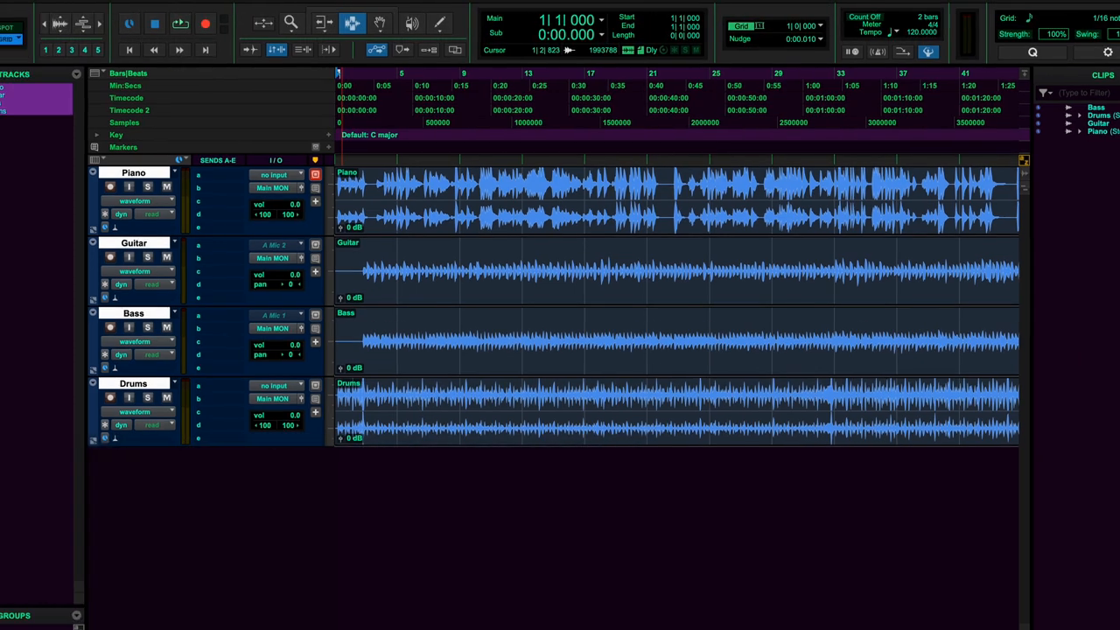
click(40, 1)
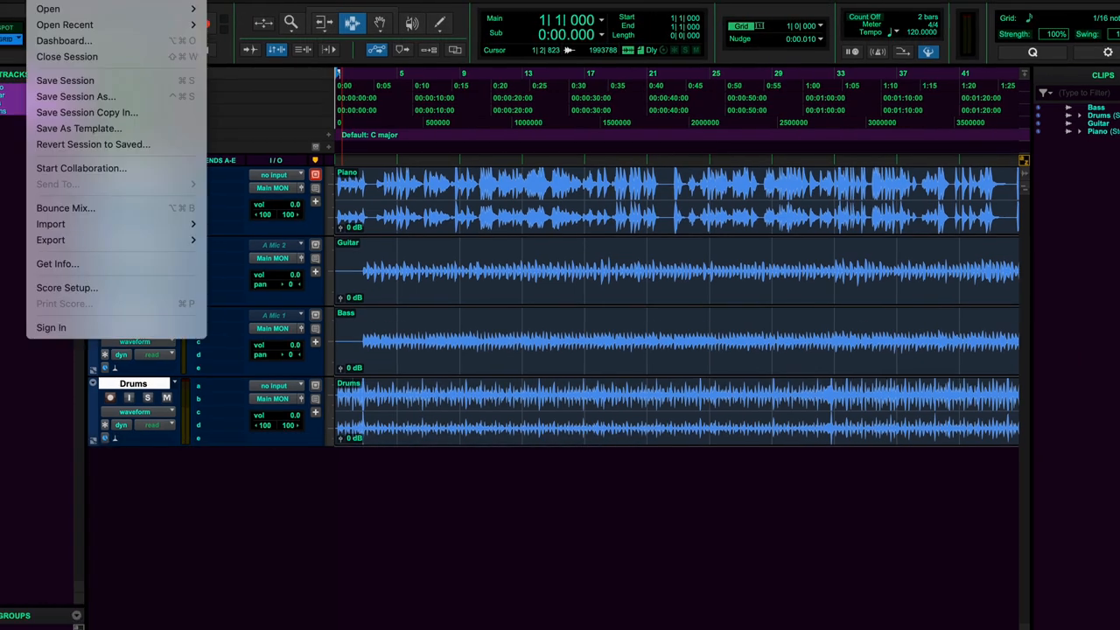
click(61, 80)
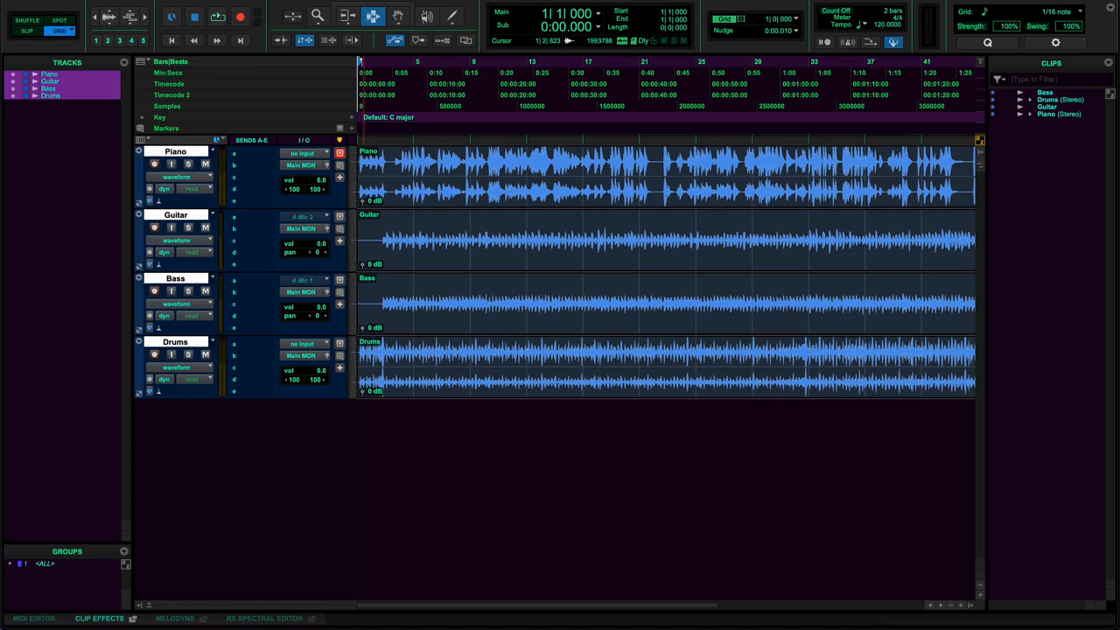
Open the session PT110 2023 Exercise 1 (Cue Mix).ptx from the PT110 2023 Exercise 1 (Cue Mix) folder
click(45, 1)
mouse_move(98, 4)
click(269, 4)
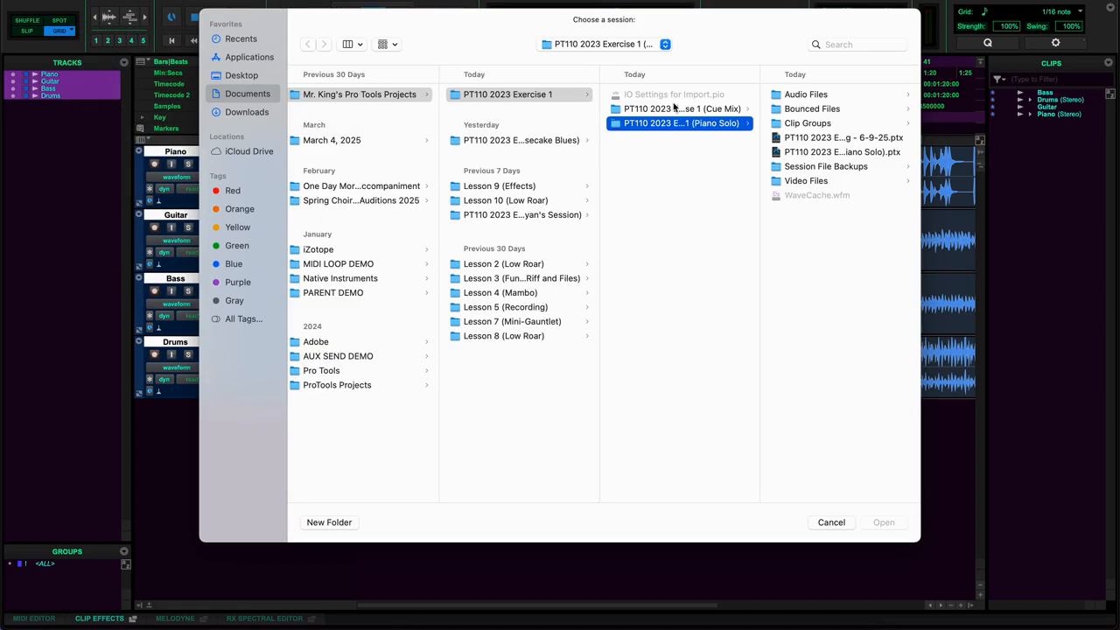
click(686, 111)
click(842, 109)
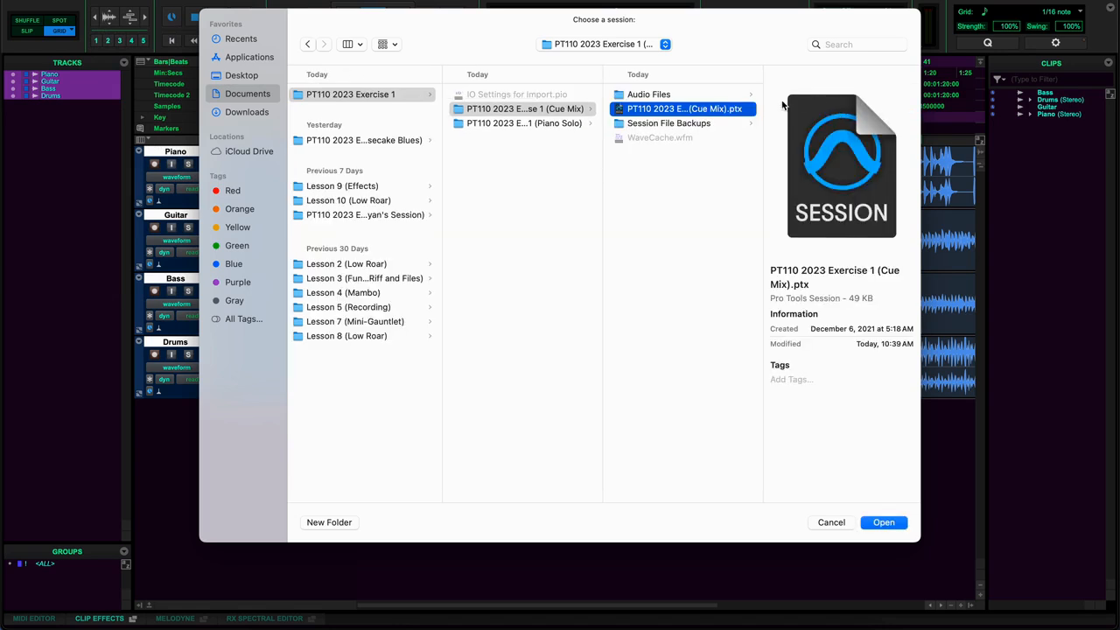
click(885, 521)
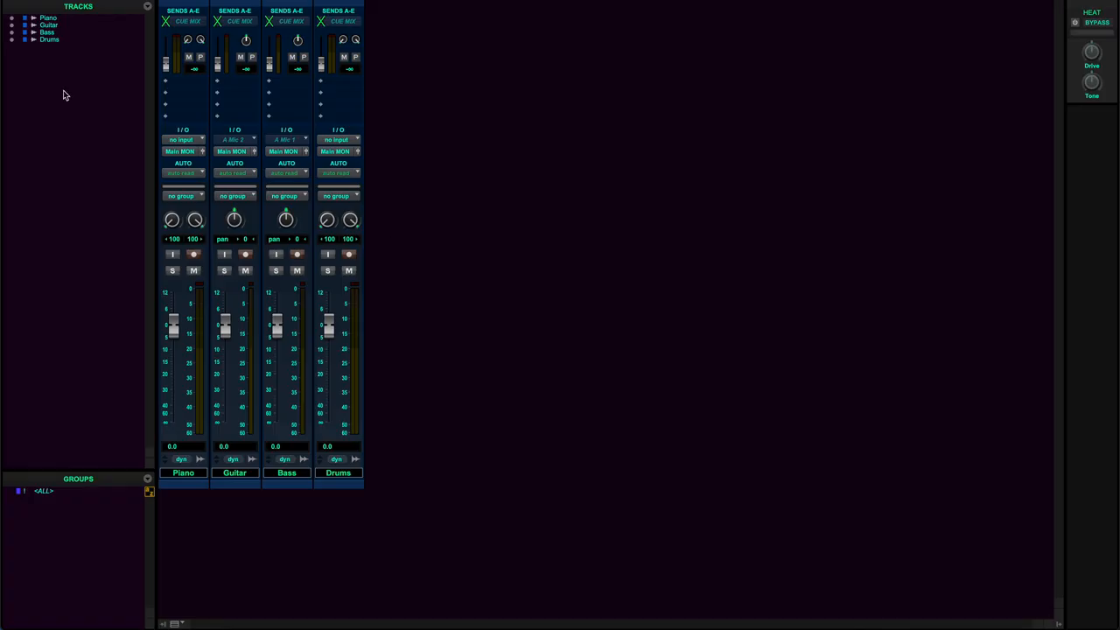
Save the session as a new session file in the PT110 2023 Exercise 1 (Cue Mix) folder
click(96, 2)
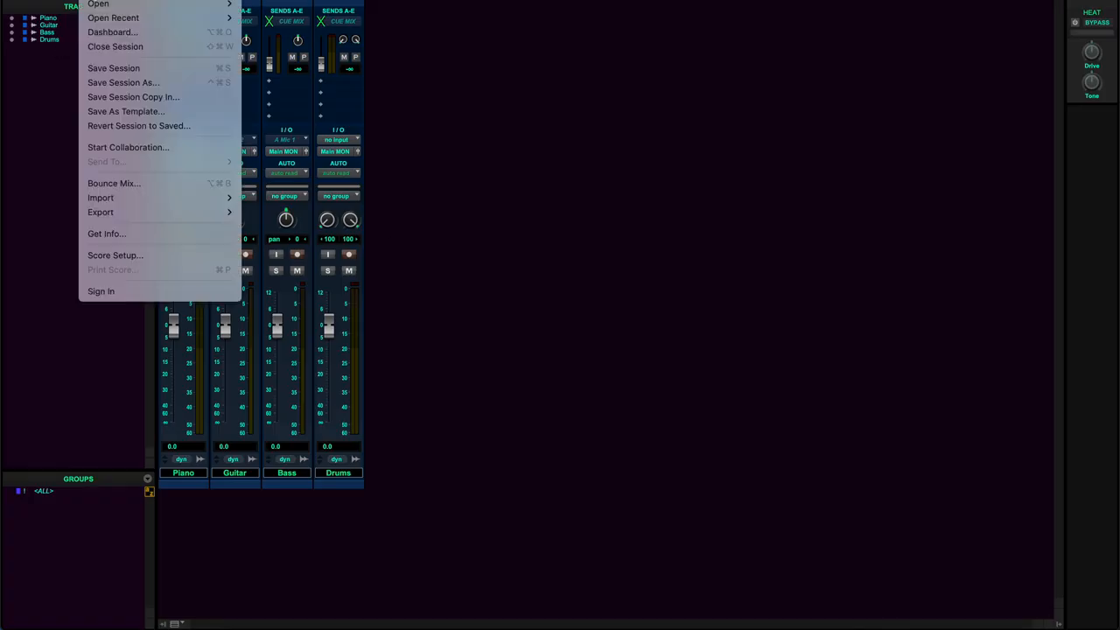
click(109, 80)
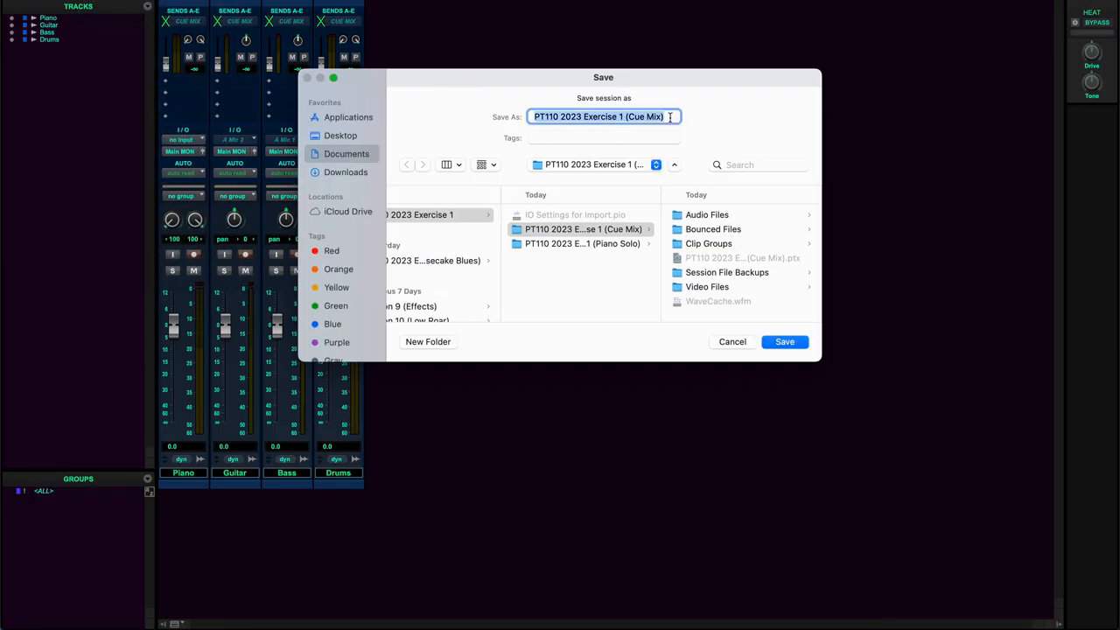
key(Return)
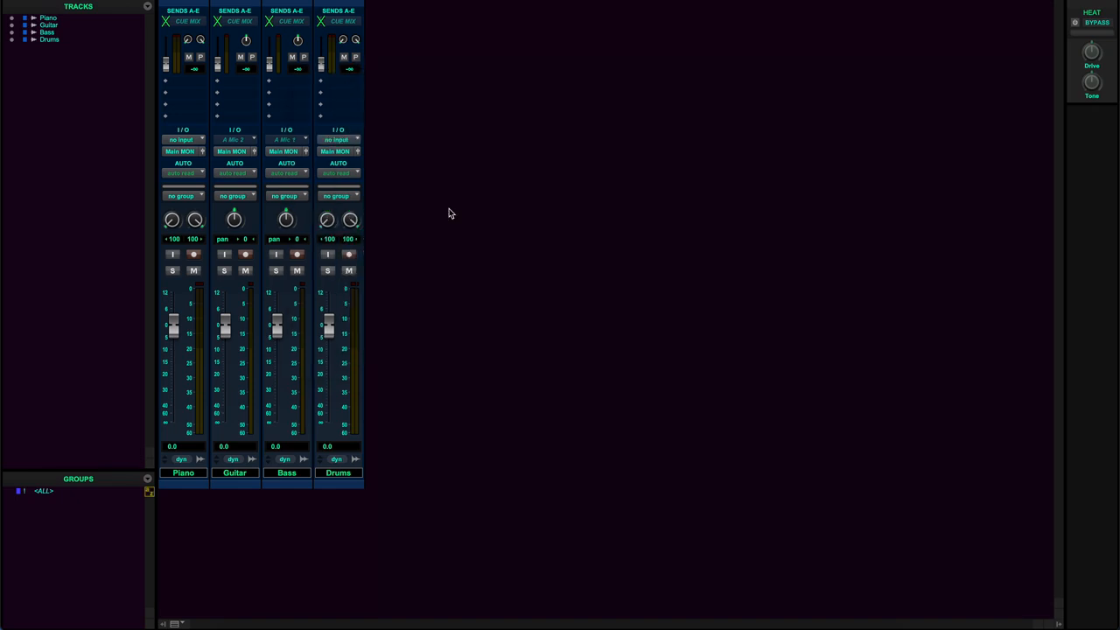
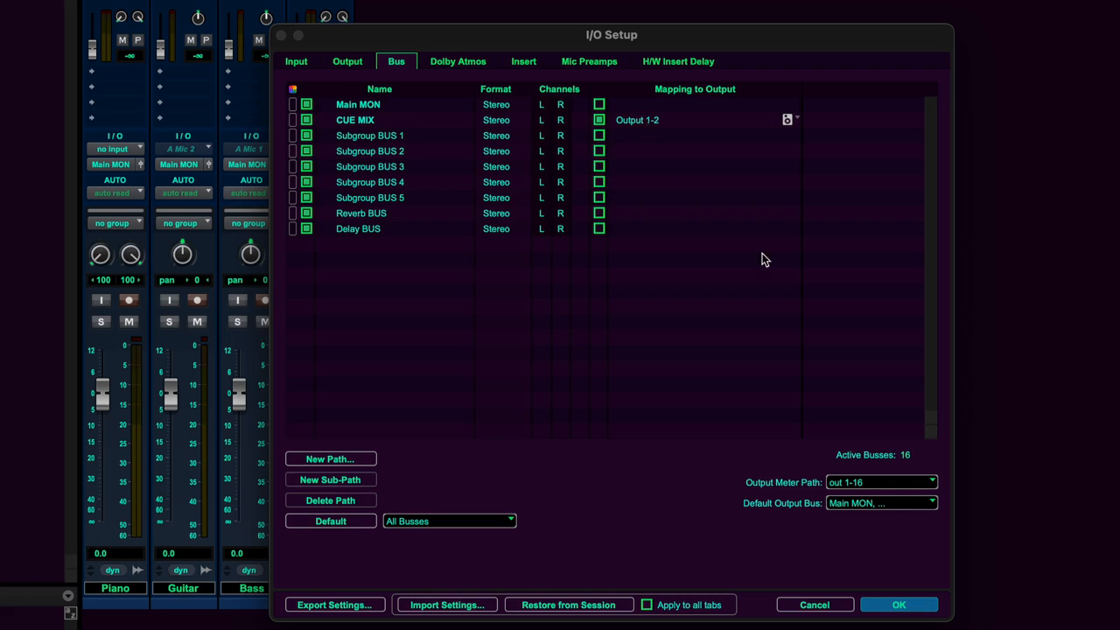
Apply the I/O Setup with the CUE MIX bus mapped to Output 1-2
click(890, 611)
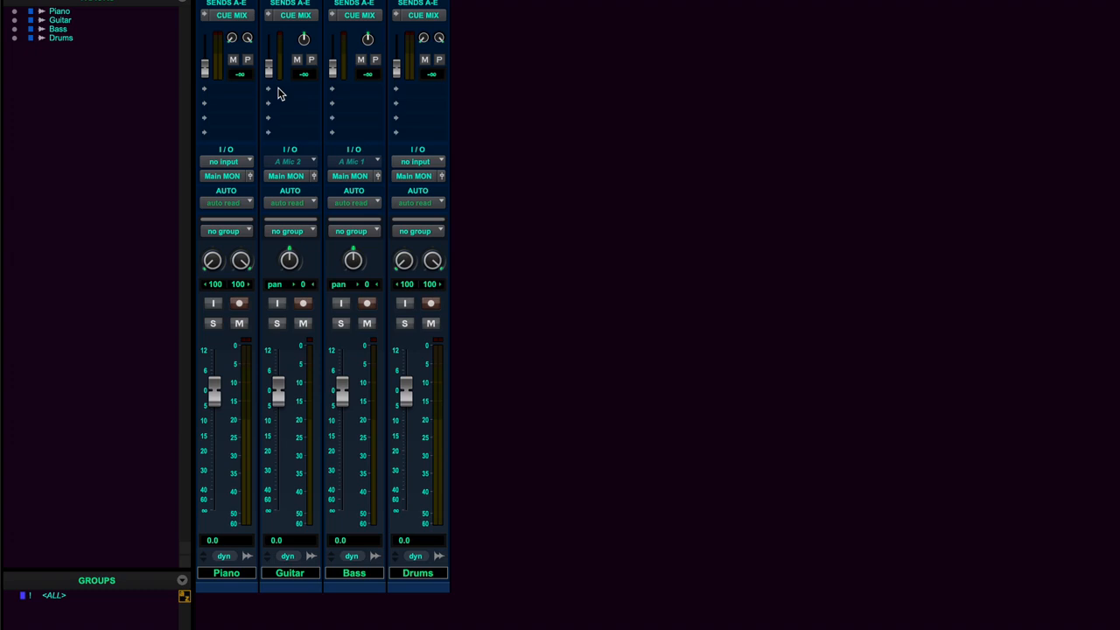
During playback, raise the CUE MIX sends to about -11.2 dB on Piano and Guitar and -7.4 dB on Bass and Drums
key(space)
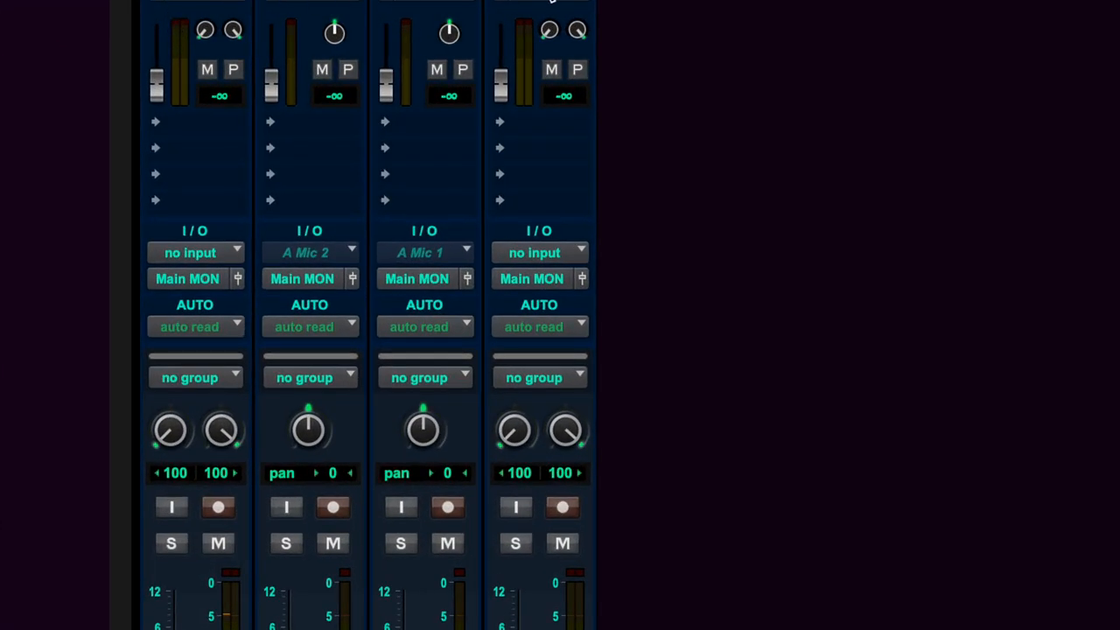
drag(158, 87, 158, 49)
drag(275, 95, 274, 56)
drag(153, 50, 154, 52)
drag(385, 84, 384, 51)
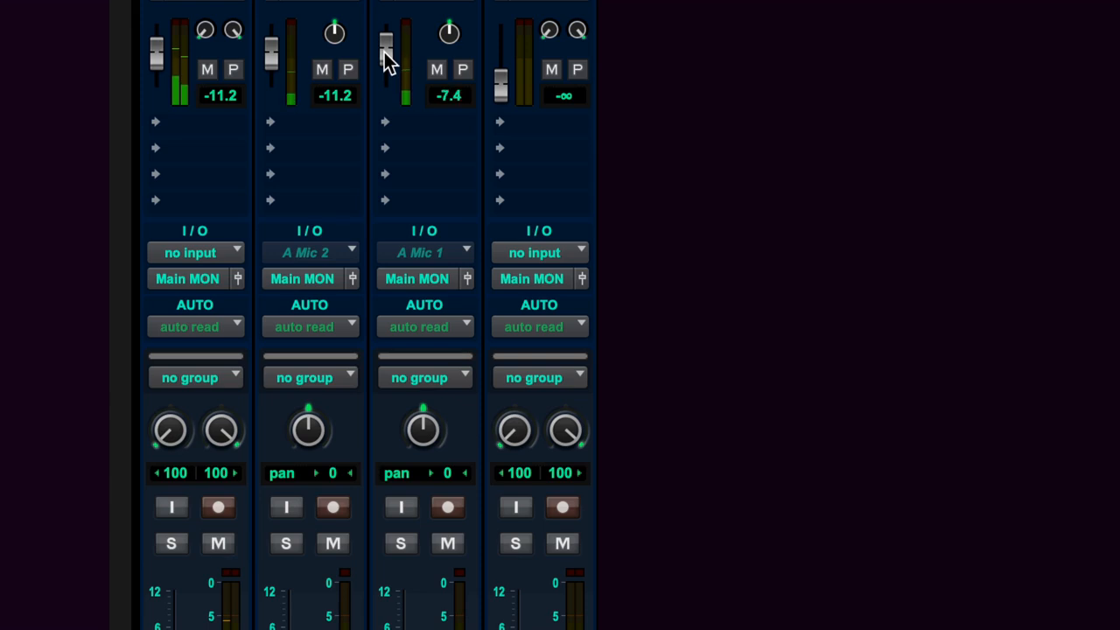
drag(498, 85, 498, 51)
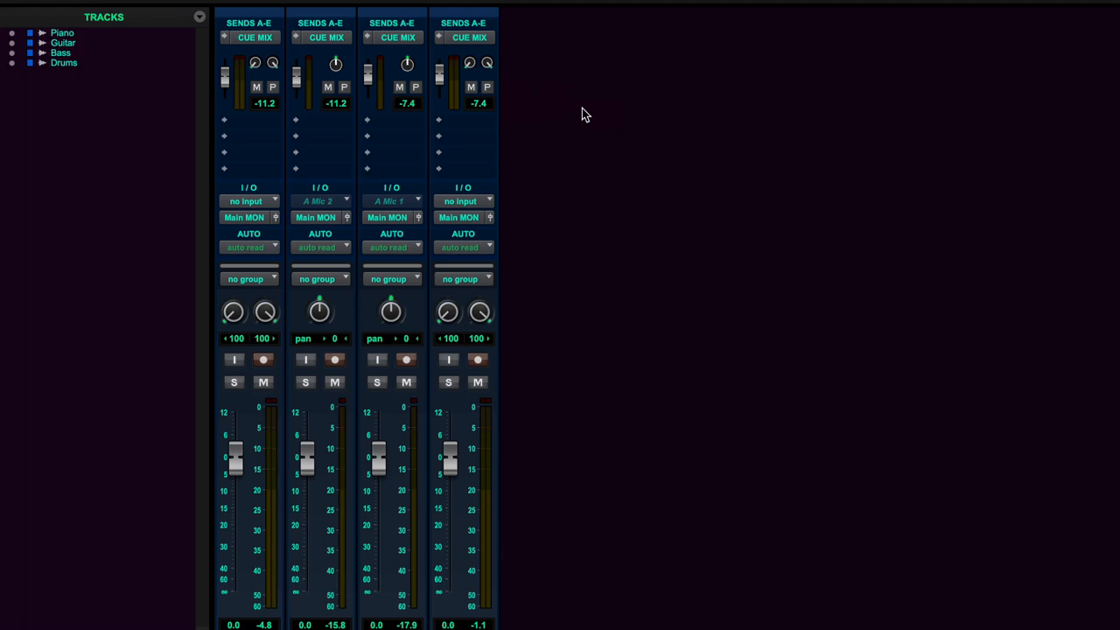
In the I/O Setup, map the Main MON bus to Output 1-2, check the output choices for CUE MIX, and apply
click(390, 0)
click(402, 54)
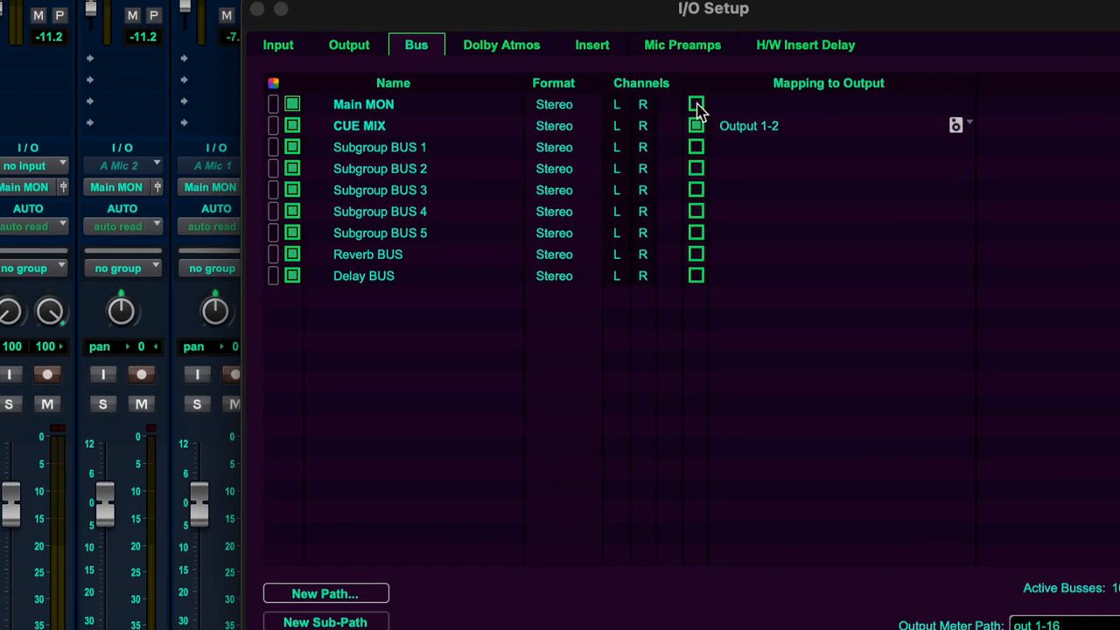
click(549, 106)
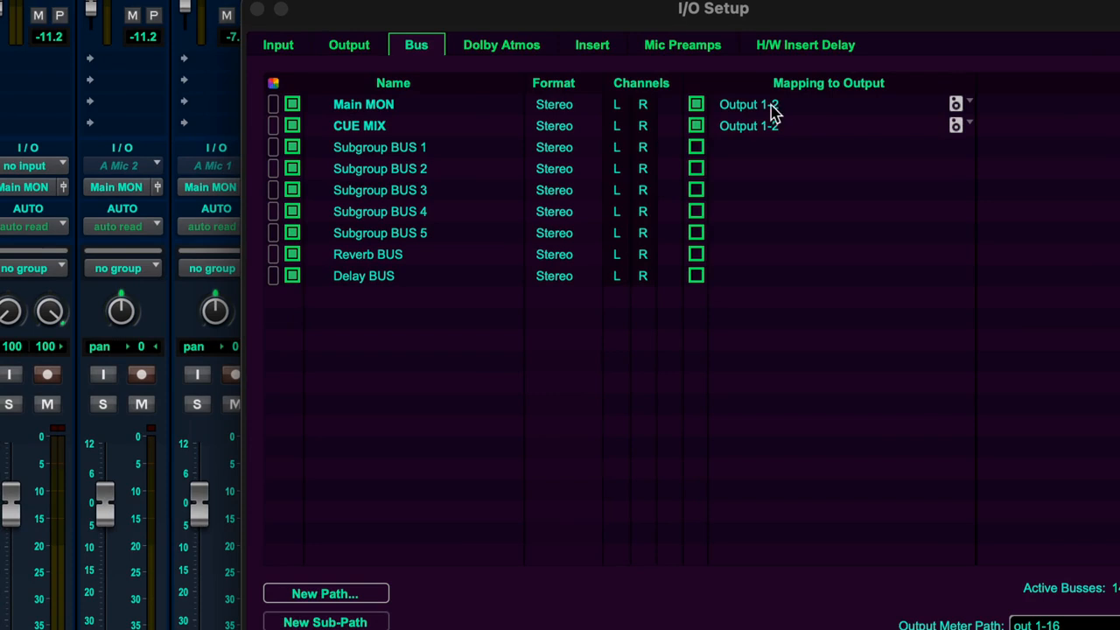
click(749, 126)
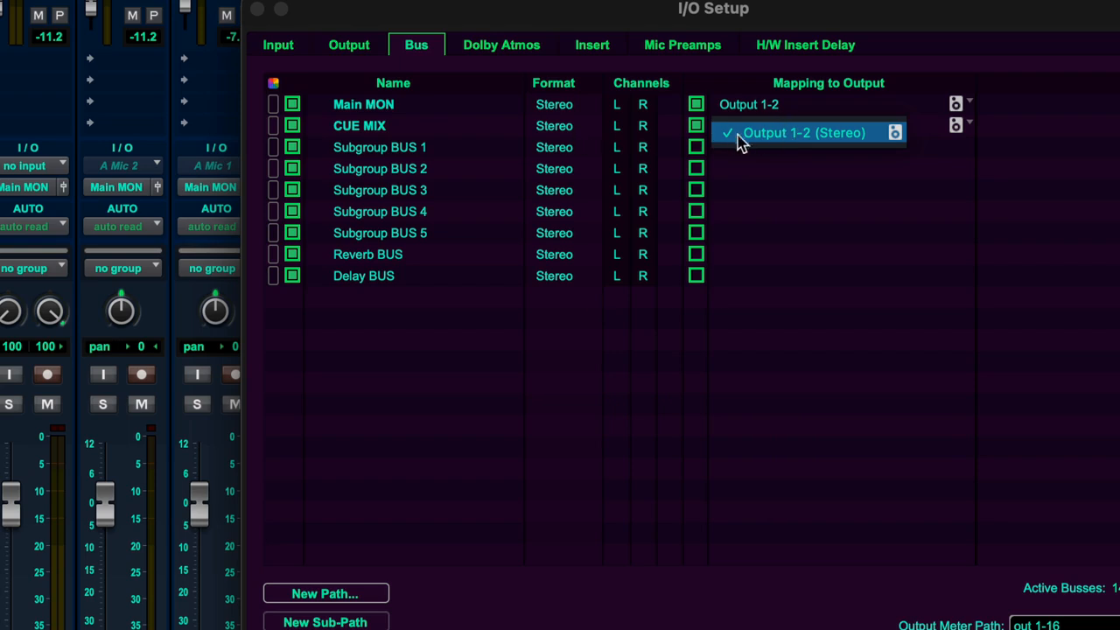
click(786, 156)
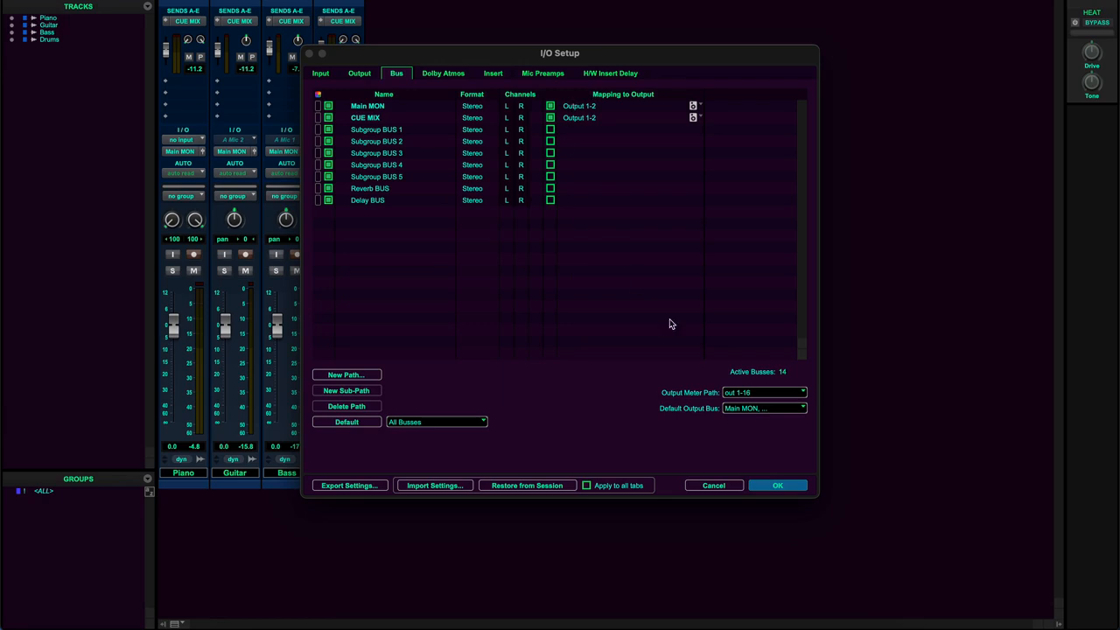
click(775, 486)
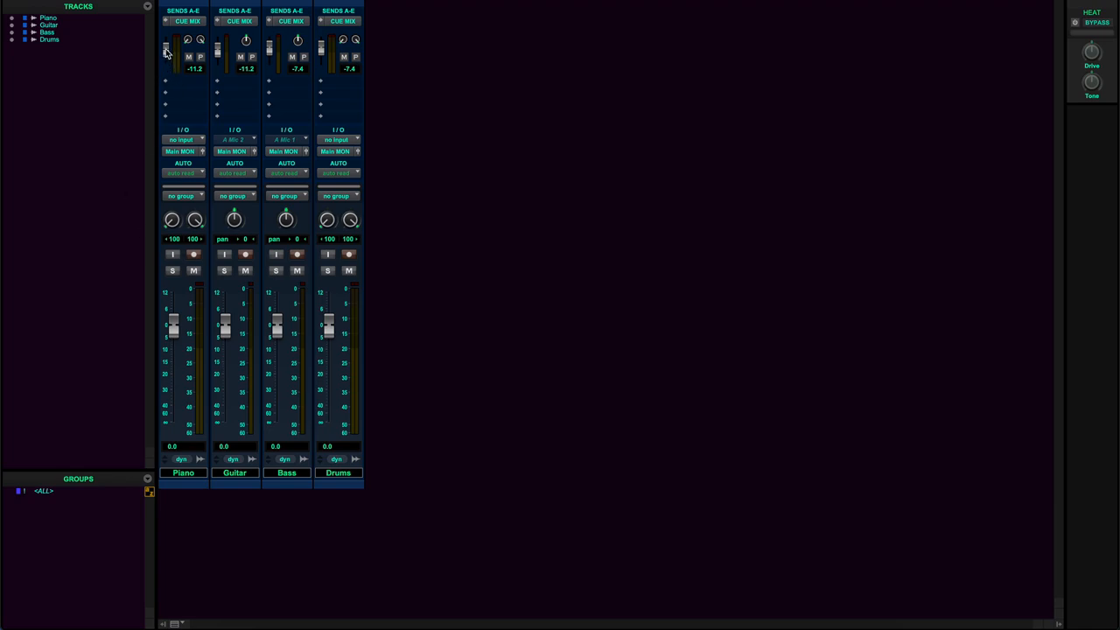
Mute the CUE MIX sends on the Piano, Guitar, Bass and Drums tracks
click(190, 59)
click(240, 58)
click(293, 58)
click(344, 57)
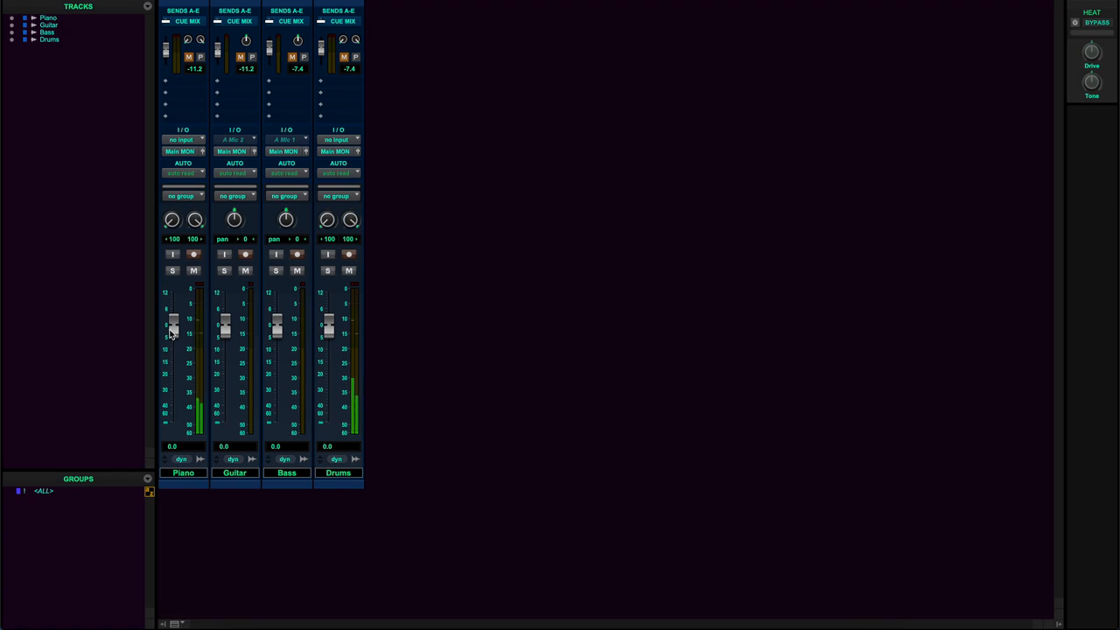
During playback, lower the track faders to about -15.6 dB on Piano, -18.8 on Guitar, -17.4 on Bass and -18.2 on Drums
drag(174, 326, 174, 364)
drag(229, 332, 224, 375)
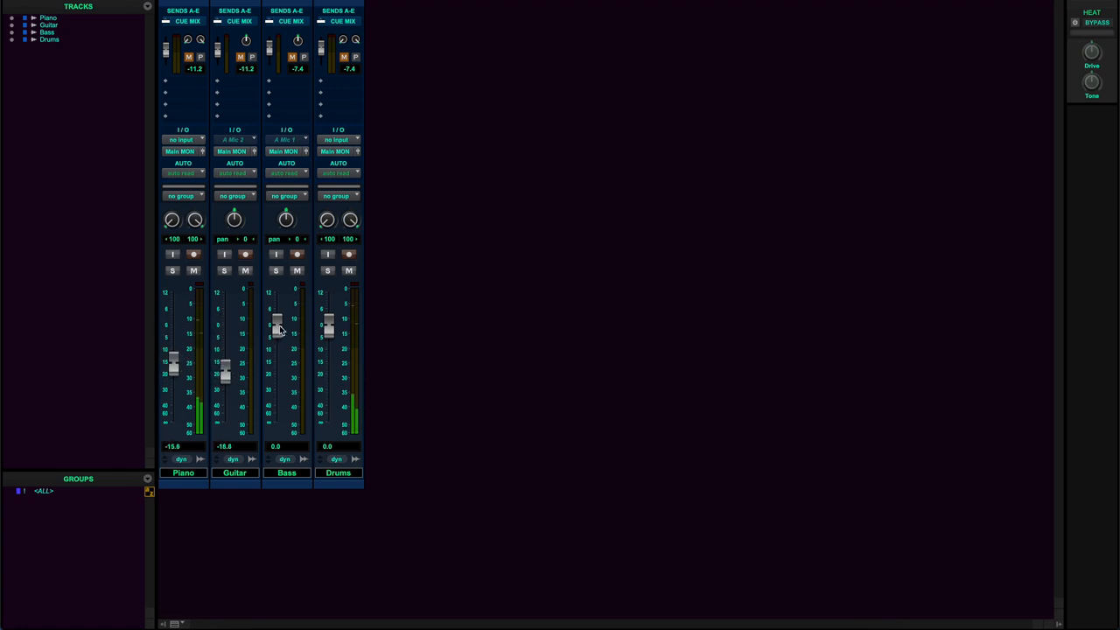
drag(278, 327, 277, 370)
drag(329, 327, 329, 372)
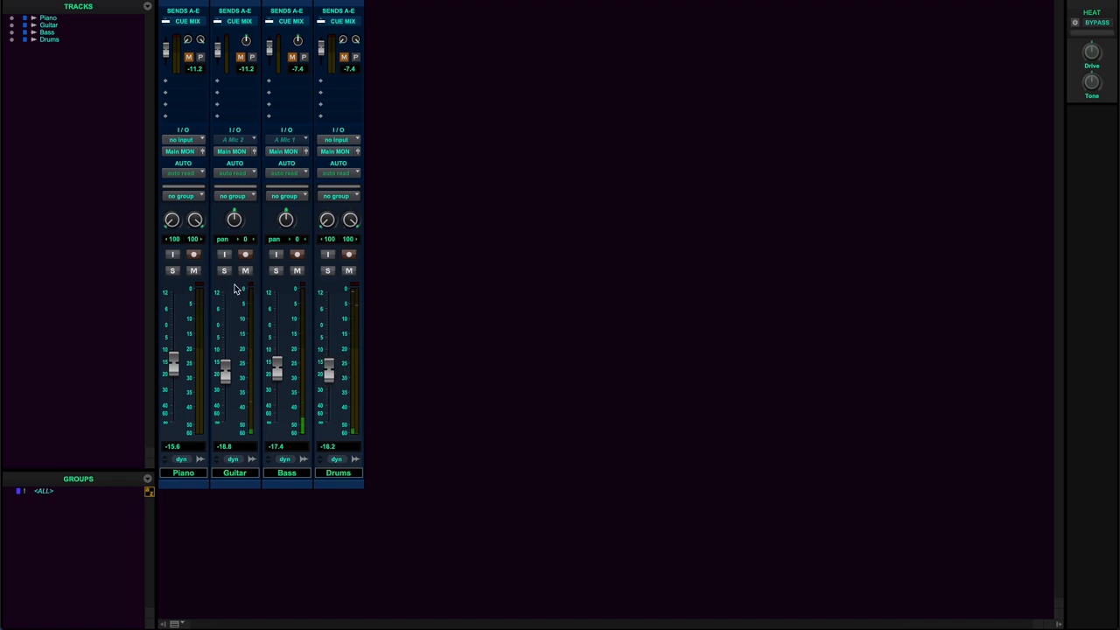
Reset the Drums, Bass, Guitar and Piano track faders to 0.0 dB
alt+click(329, 369)
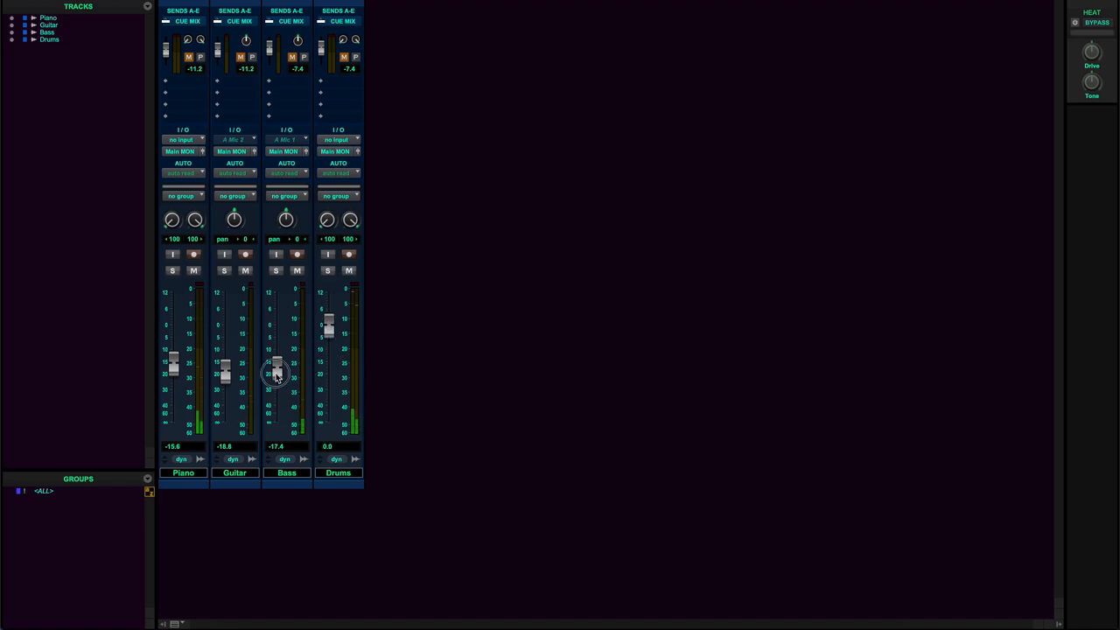
alt+click(277, 370)
alt+click(225, 373)
alt+click(174, 367)
Mute the Piano, Guitar, Bass and Drums tracks and unmute their CUE MIX sends
click(193, 270)
click(245, 271)
click(296, 270)
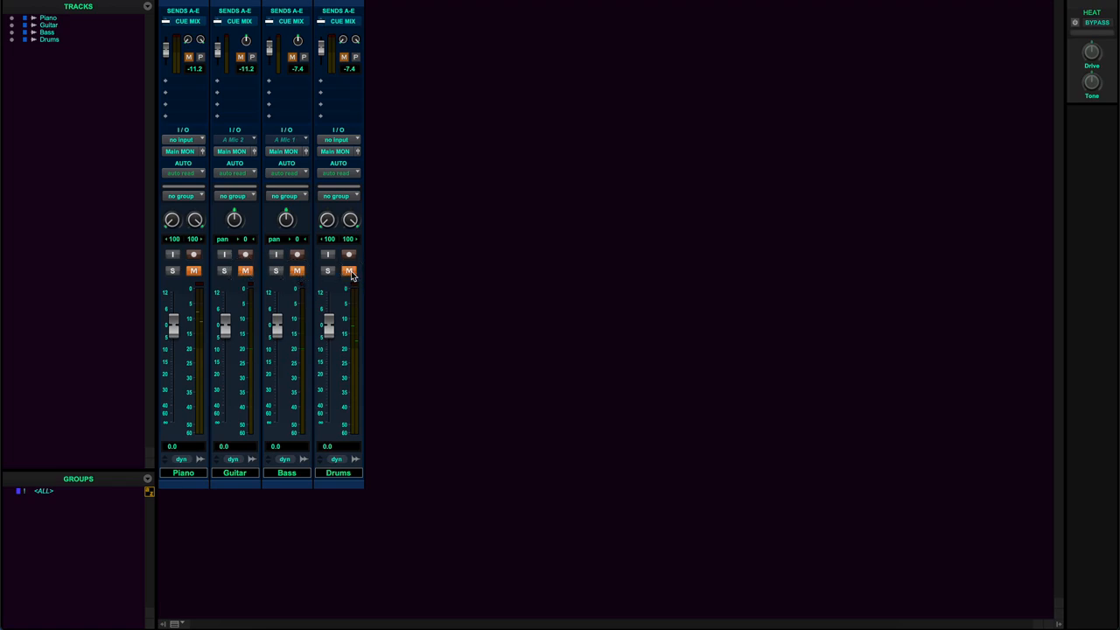
click(345, 58)
click(292, 58)
click(239, 58)
Switch the CUE MIX sends on the Piano, Guitar, Bass and Drums tracks to pre-fader
right_click(181, 22)
click(197, 37)
right_click(234, 22)
click(245, 37)
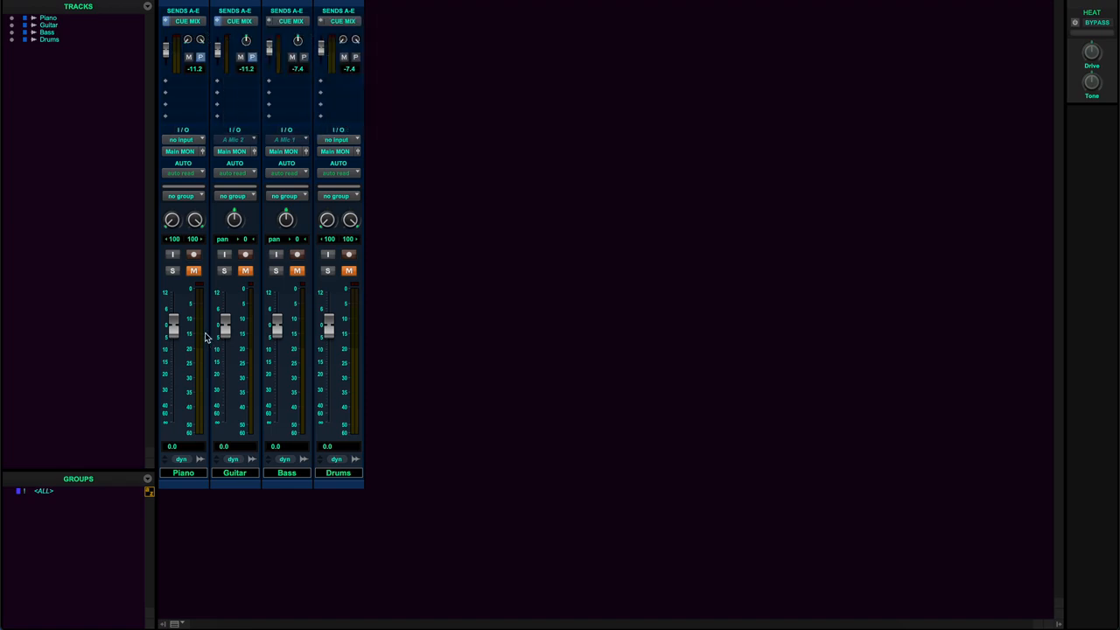
click(288, 21)
right_click(290, 22)
click(298, 37)
right_click(338, 23)
click(349, 37)
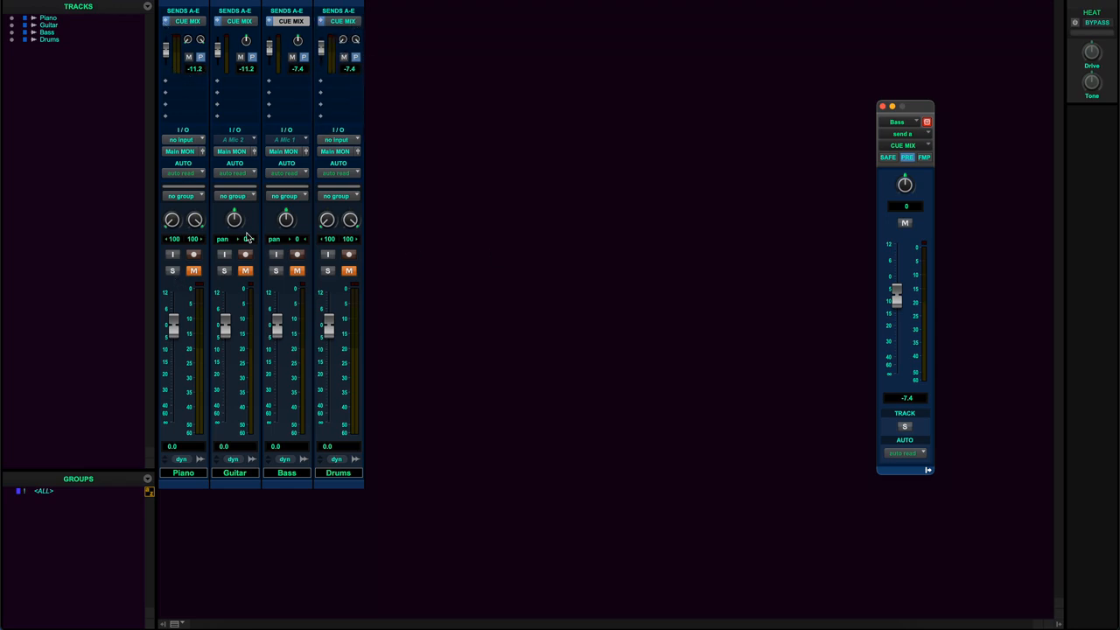
Raise the CUE MIX sends to about -0.9 dB on Piano and +5.0 dB on Guitar and Bass, and mute all four sends
mouse_move(167, 54)
mouse_down()
mouse_move(267, 63)
mouse_move(268, 41)
mouse_move(166, 46)
mouse_up()
click(189, 58)
click(240, 57)
click(292, 57)
click(344, 57)
Unmute the Drums, Bass, Guitar and Piano tracks
click(348, 271)
click(296, 270)
click(245, 270)
click(193, 270)
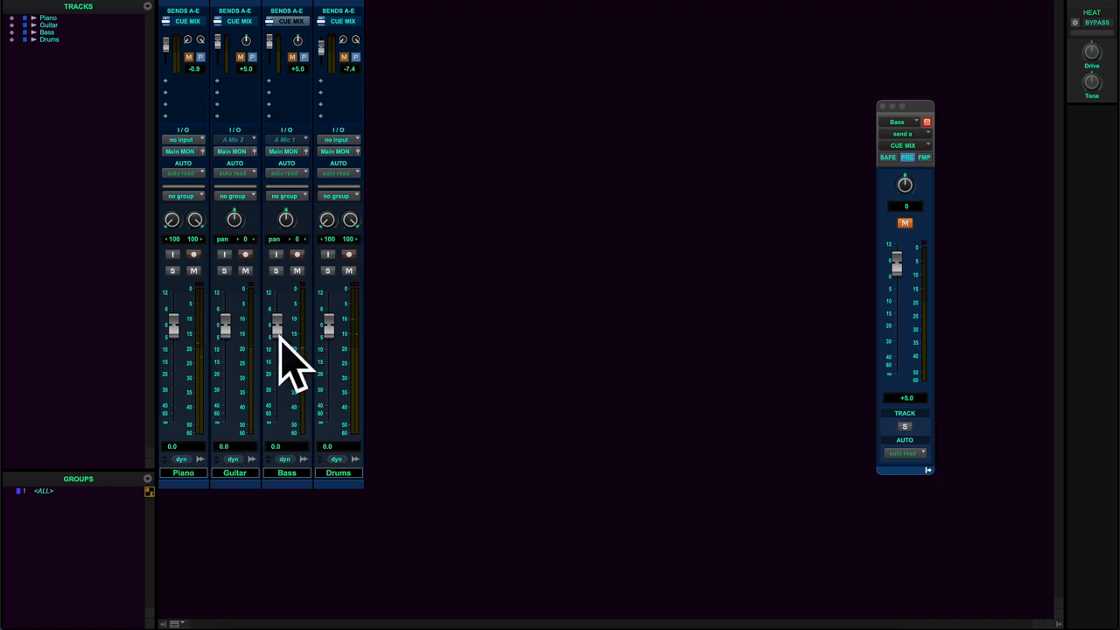